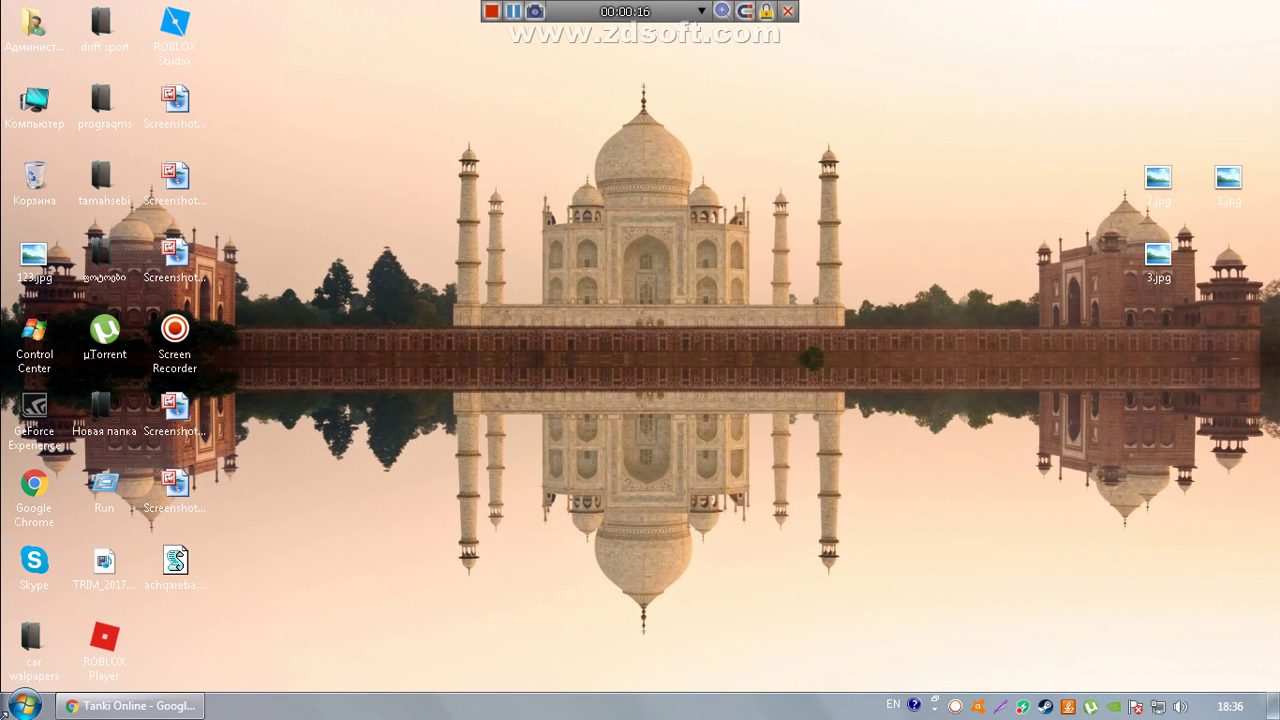
pyautogui.click(24, 706)
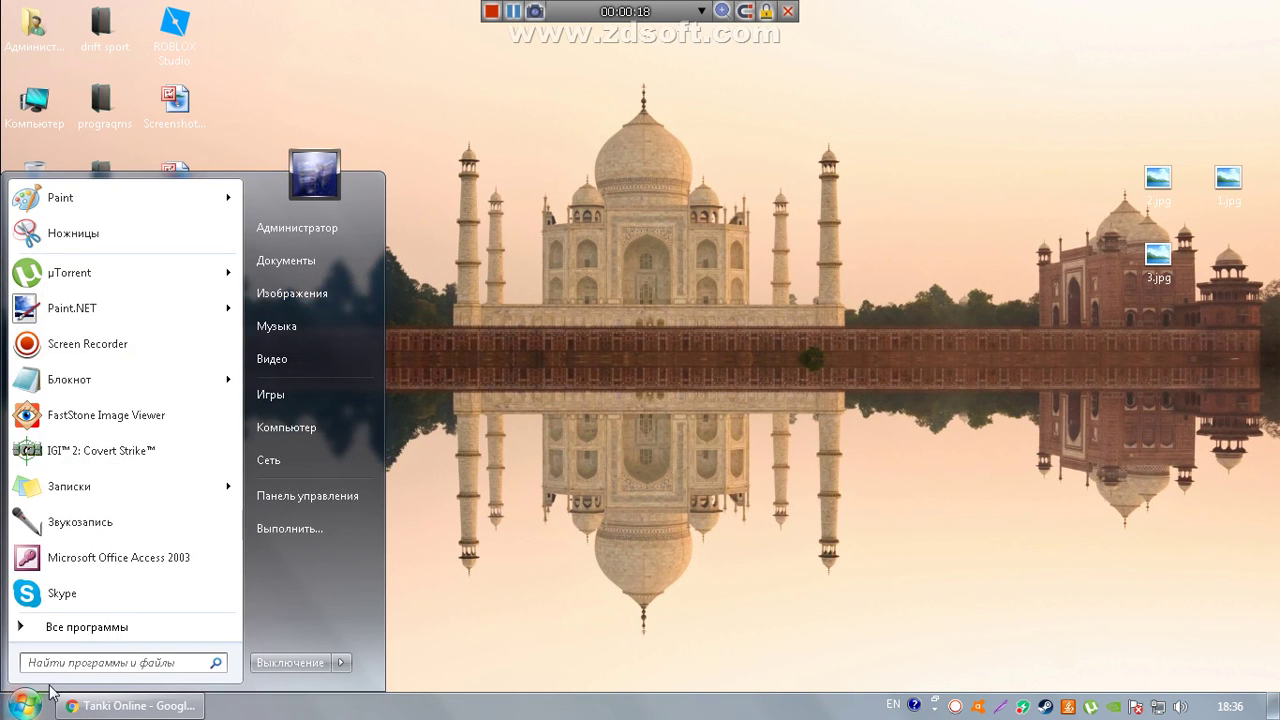
pyautogui.click(85, 665)
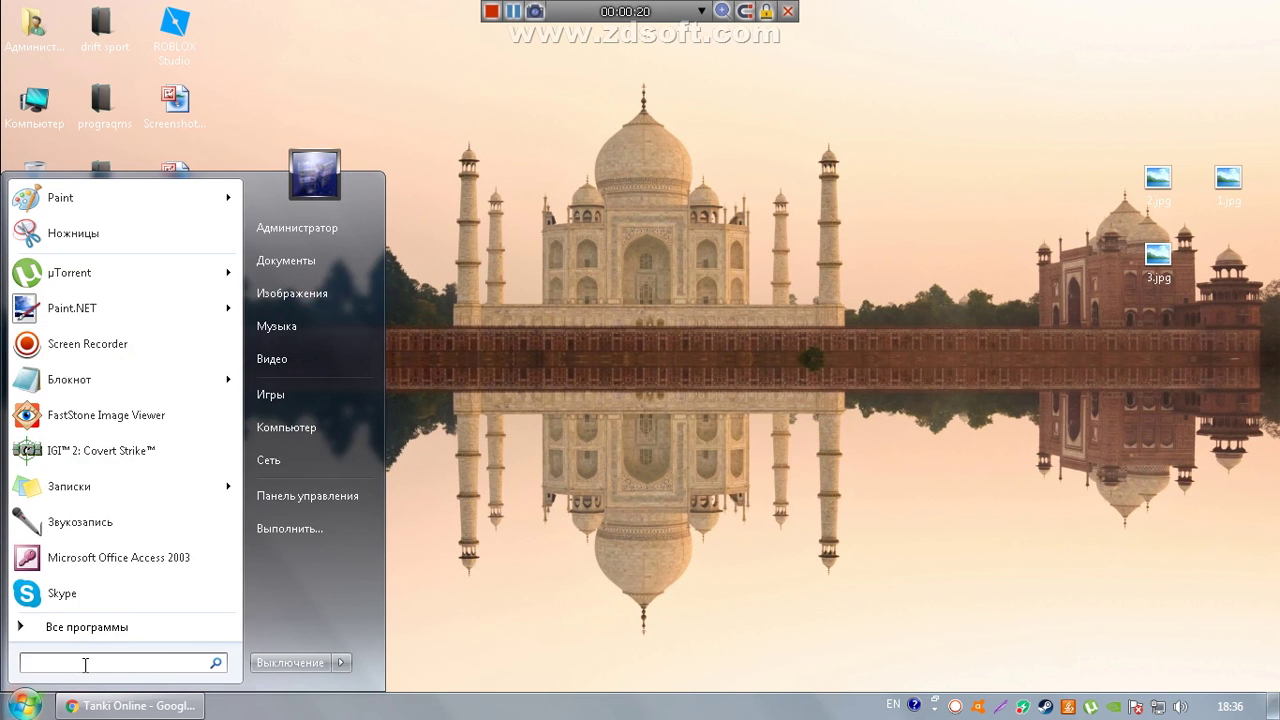
pyautogui.write('run')
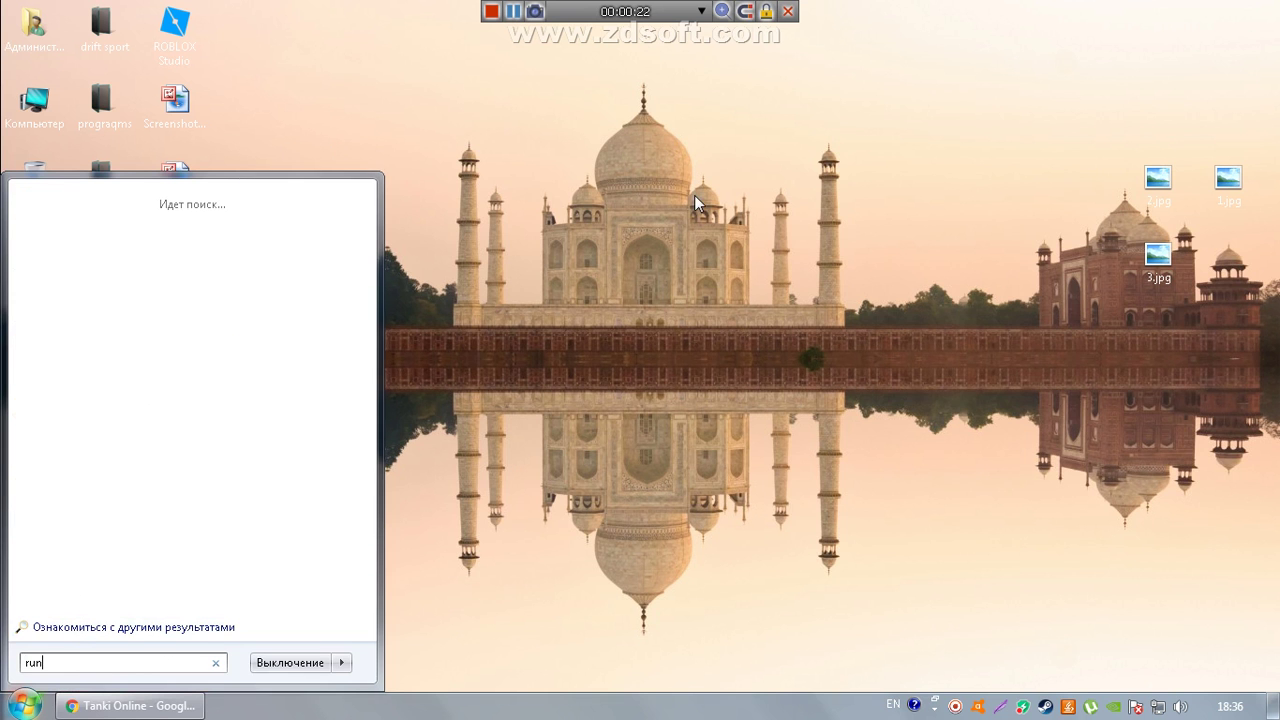
pyautogui.click(716, 336)
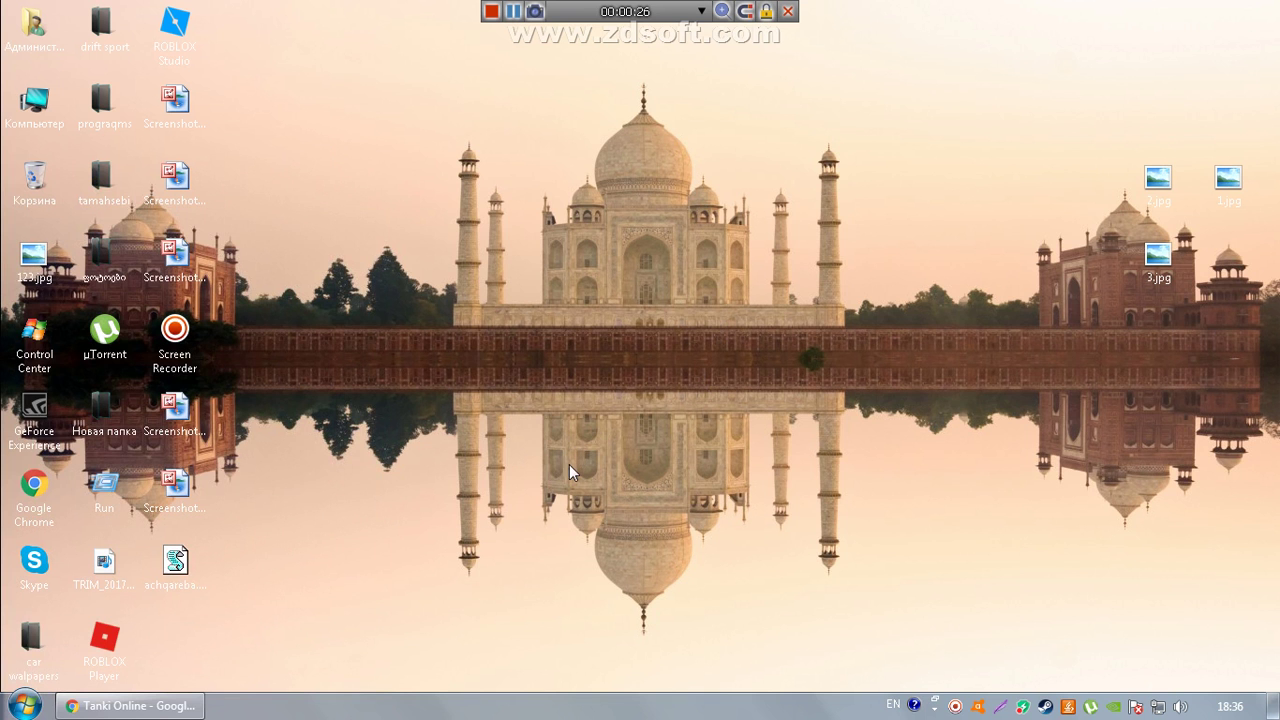
pyautogui.click(20, 711)
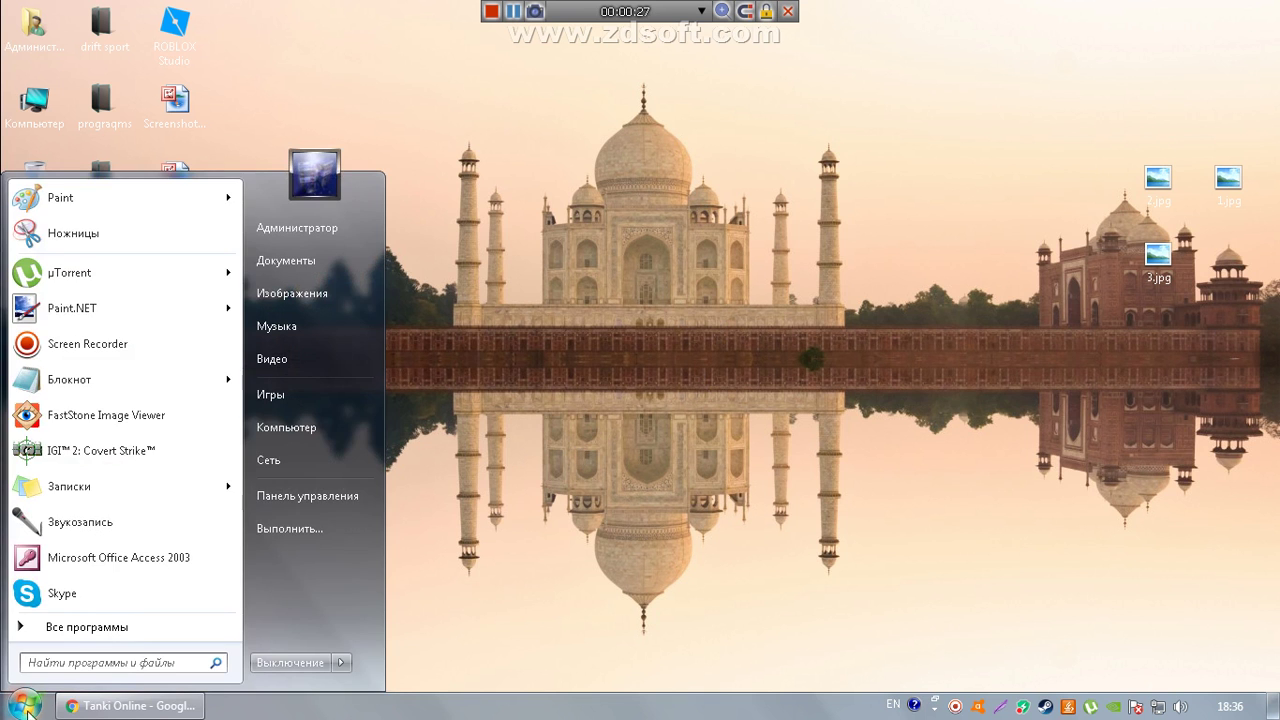
pyautogui.click(707, 343)
# - Open the temporary files folder by running %temp% from the Run dialog
pyautogui.doubleClick(104, 484)
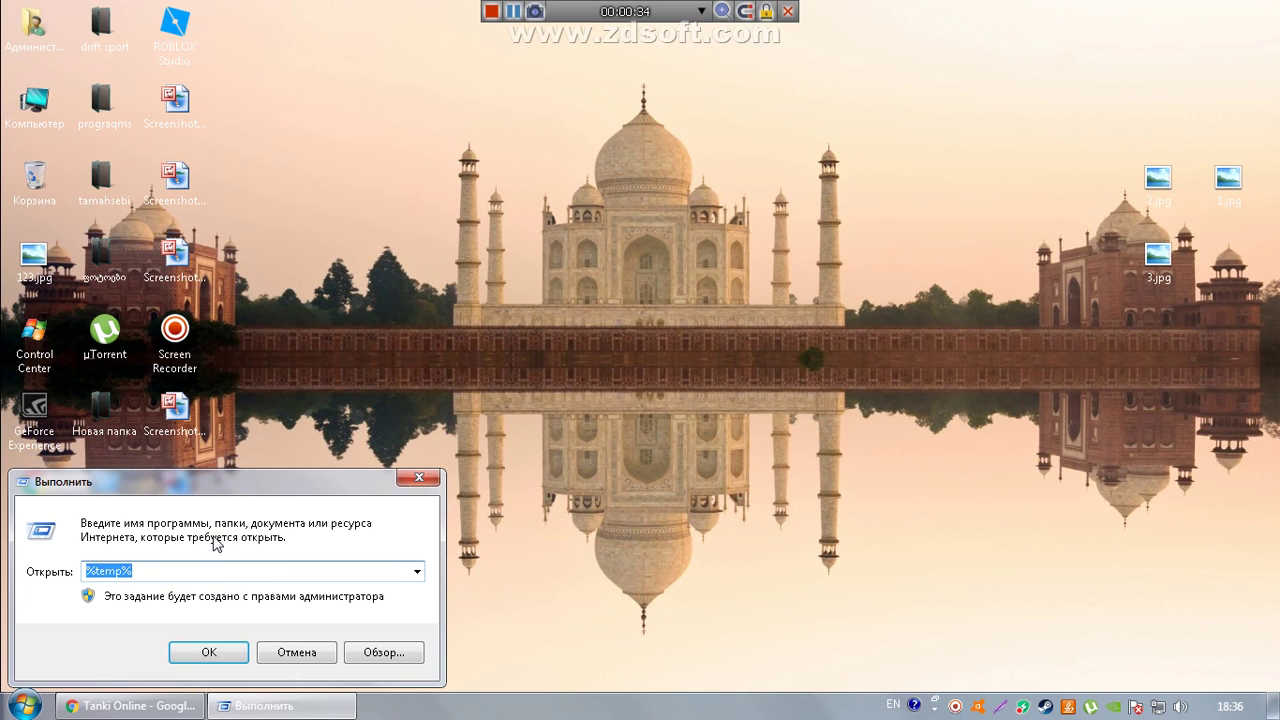
pyautogui.click(196, 566)
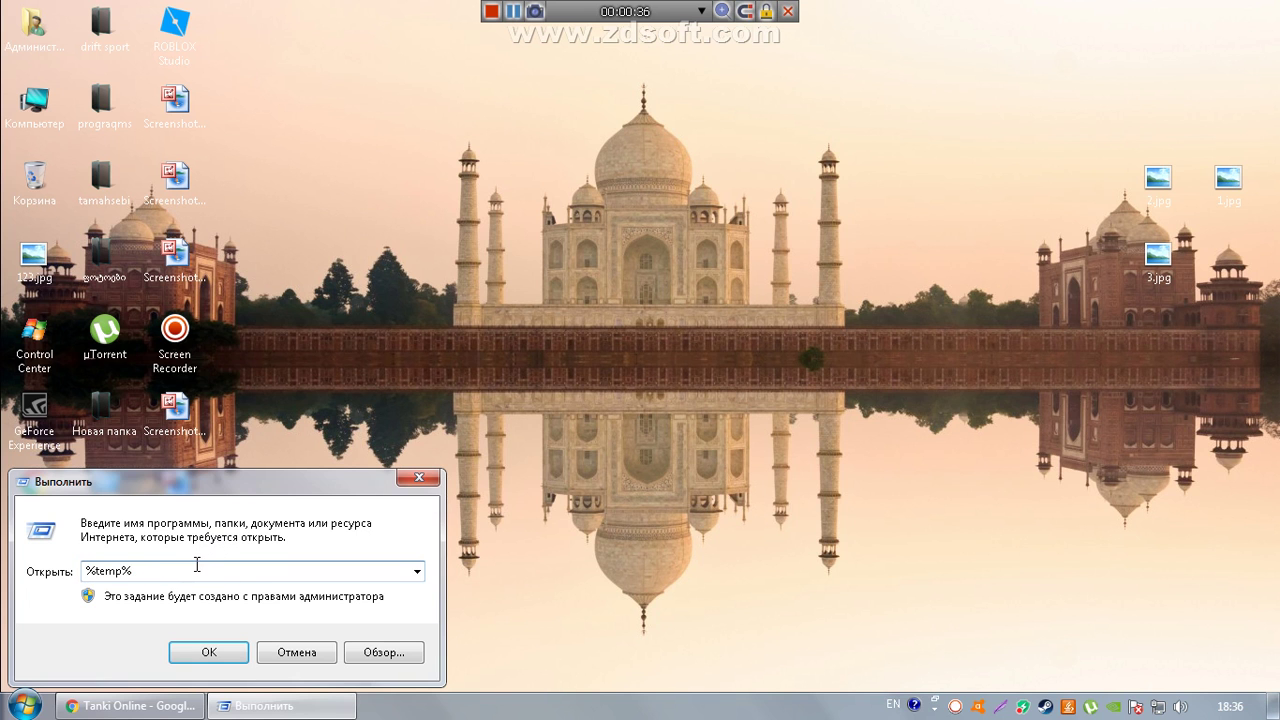
pyautogui.click(208, 651)
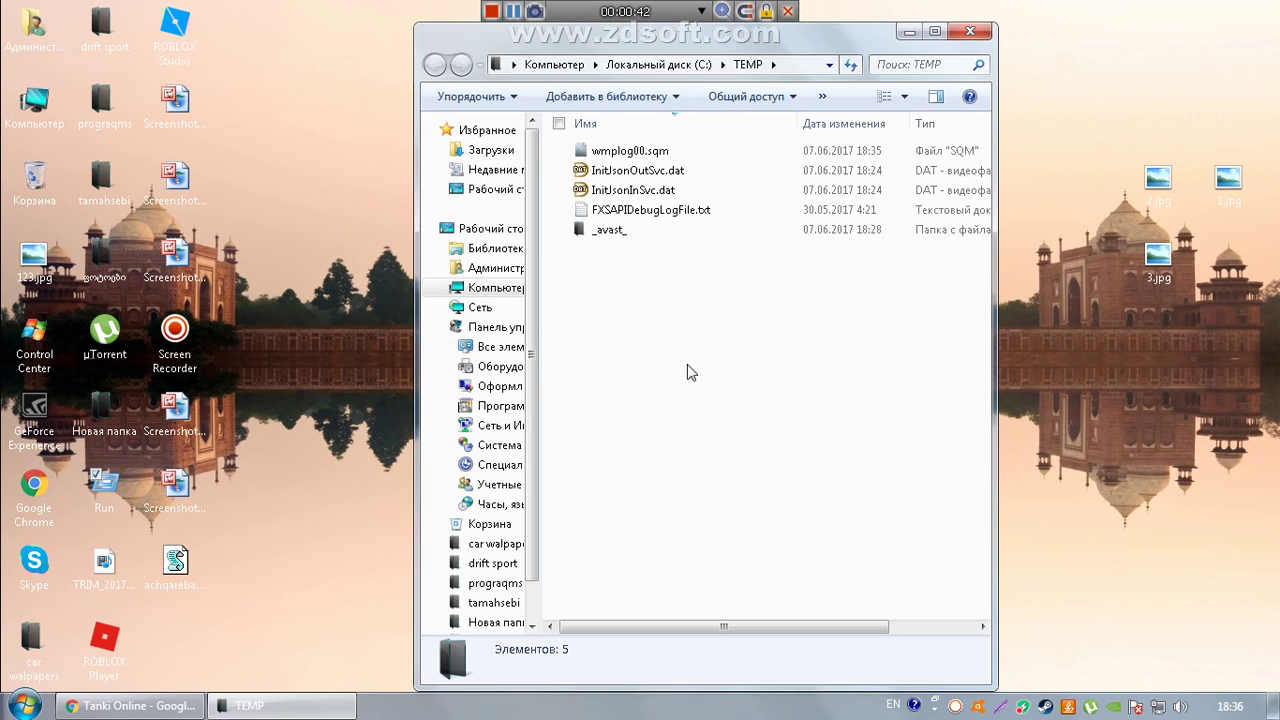
# - Delete everything in the TEMP folder, skipping the items that are in use, and close the folder window
pyautogui.hotkey('ctrl', 'a')
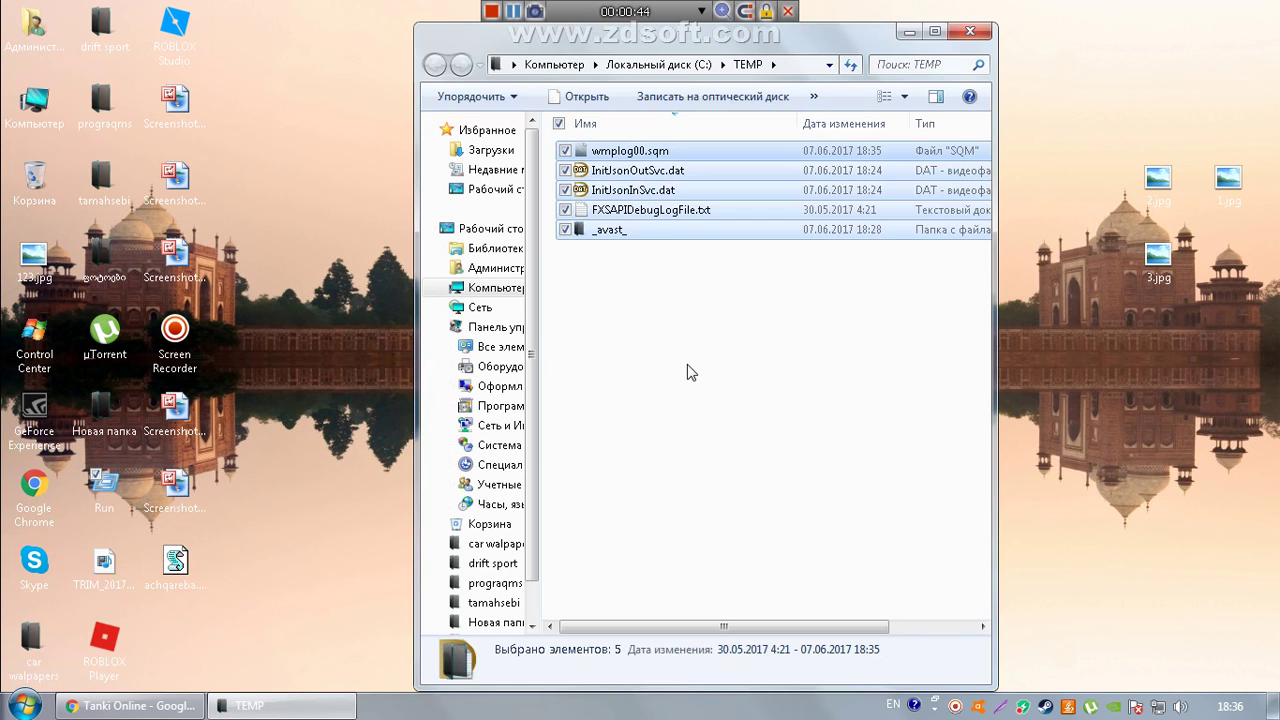
pyautogui.press('Delete')
pyautogui.press('Return')
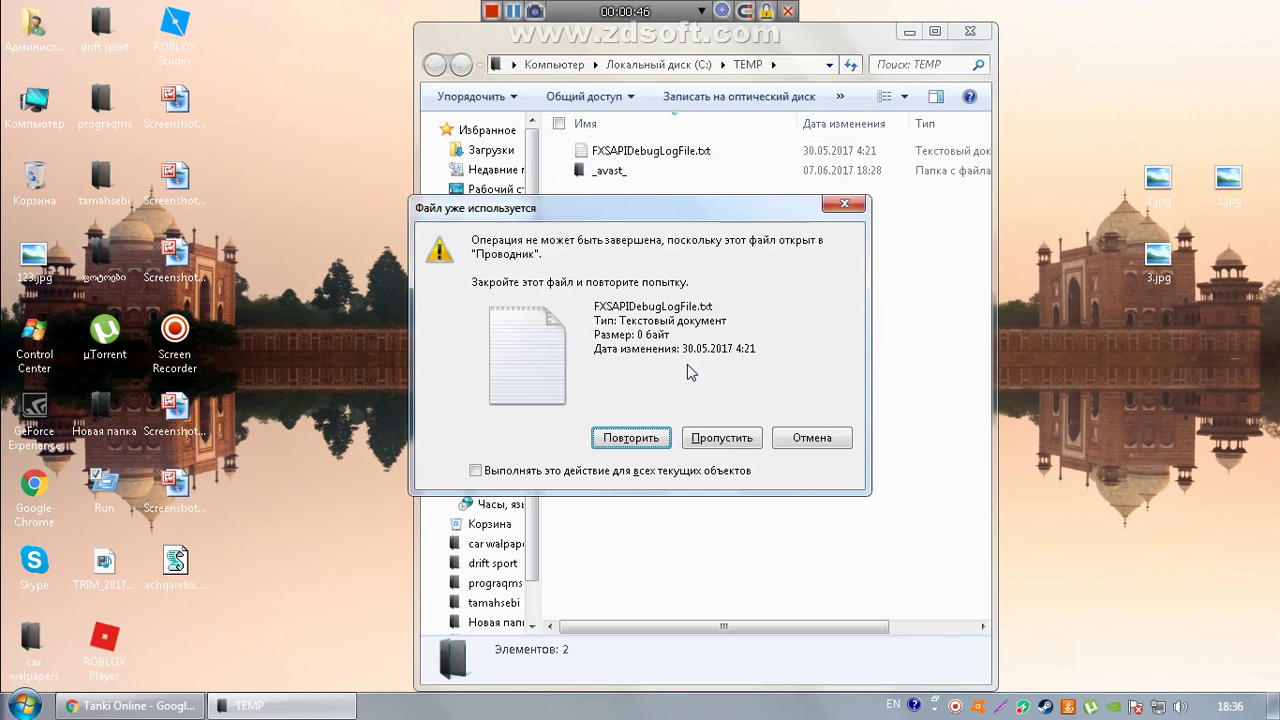
pyautogui.click(712, 438)
pyautogui.click(713, 438)
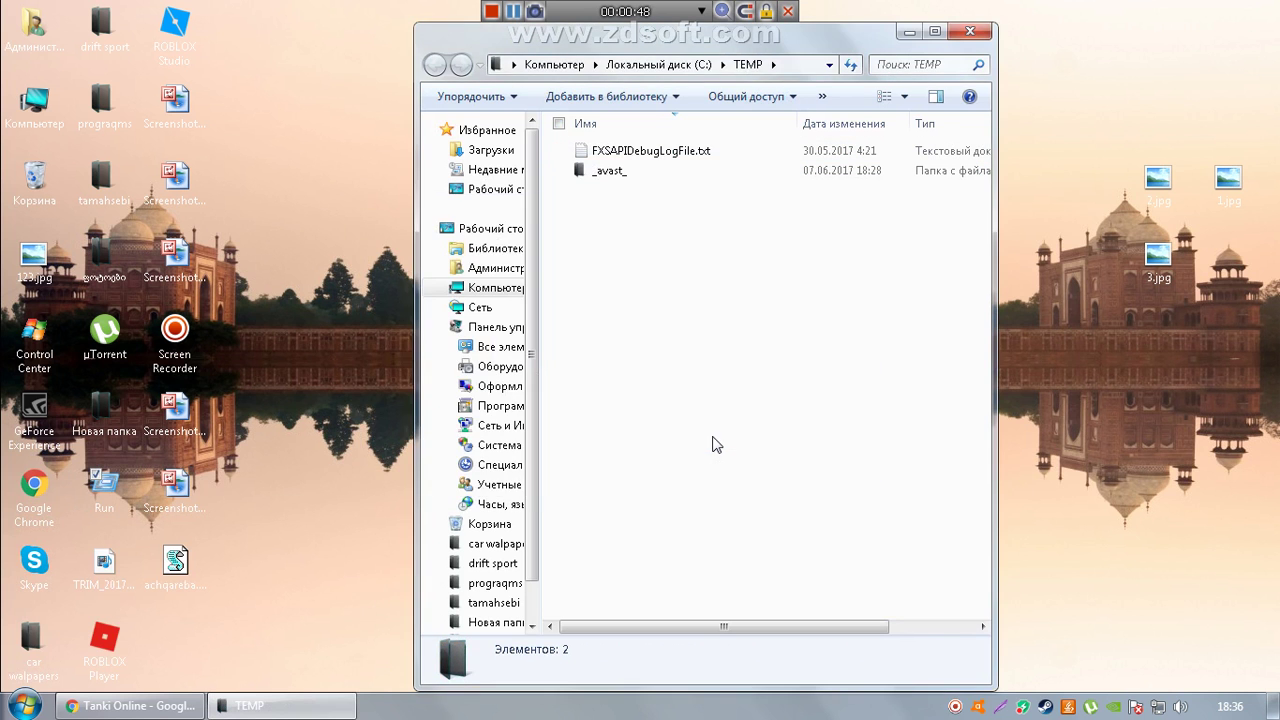
pyautogui.click(969, 31)
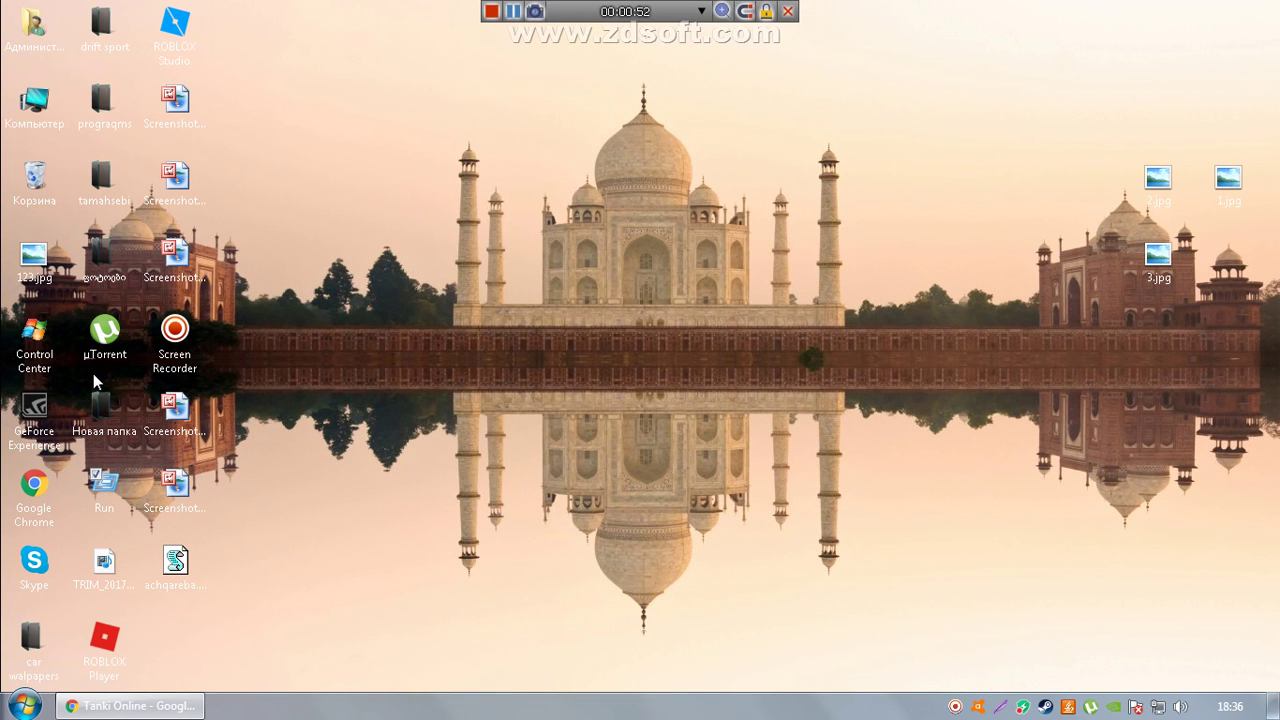
# - Empty the Recycle Bin on the desktop and confirm the deletion
pyautogui.rightClick(52, 186)
pyautogui.click(100, 216)
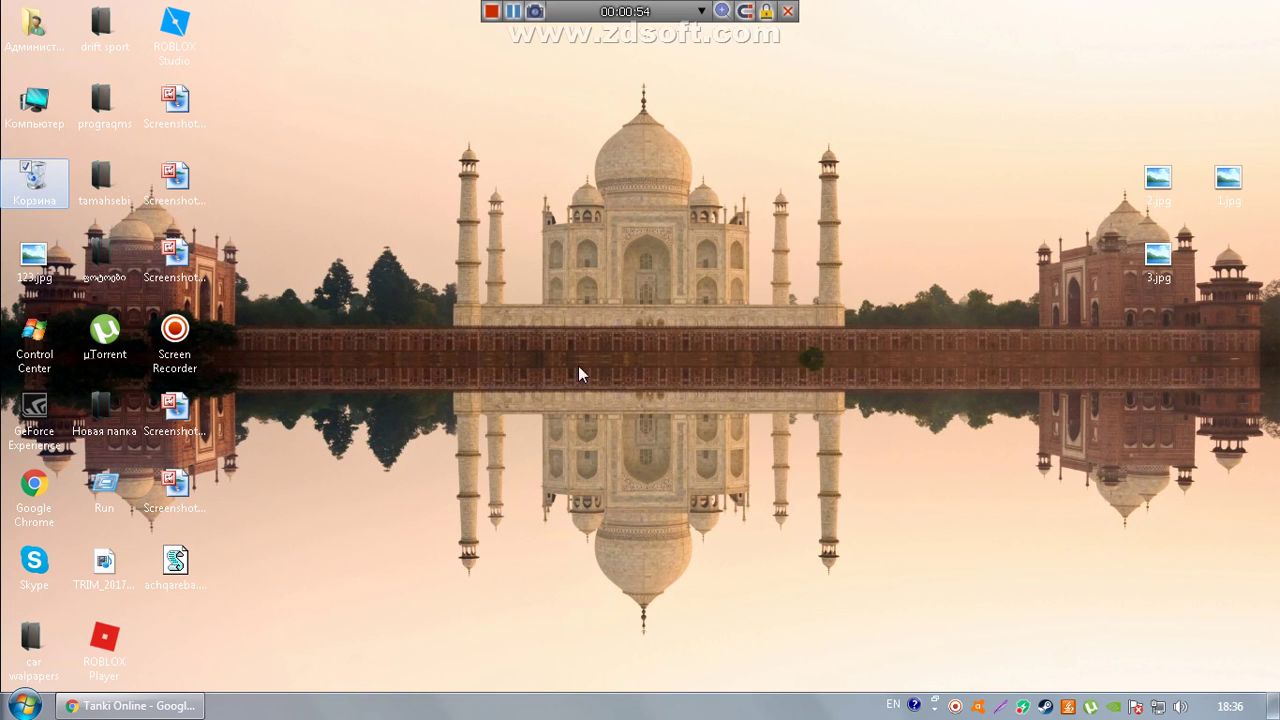
pyautogui.press('Return')
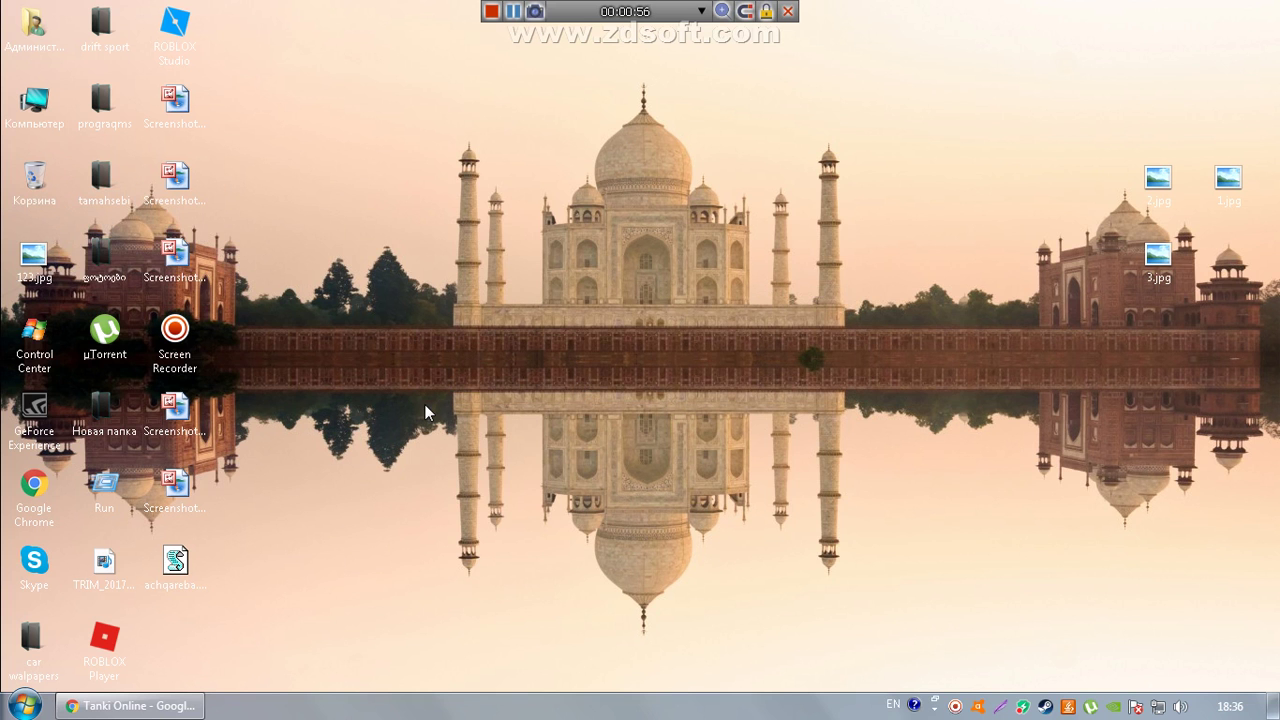
# - Open the prefetch folder with the Run command and delete all of its contents
pyautogui.doubleClick(106, 500)
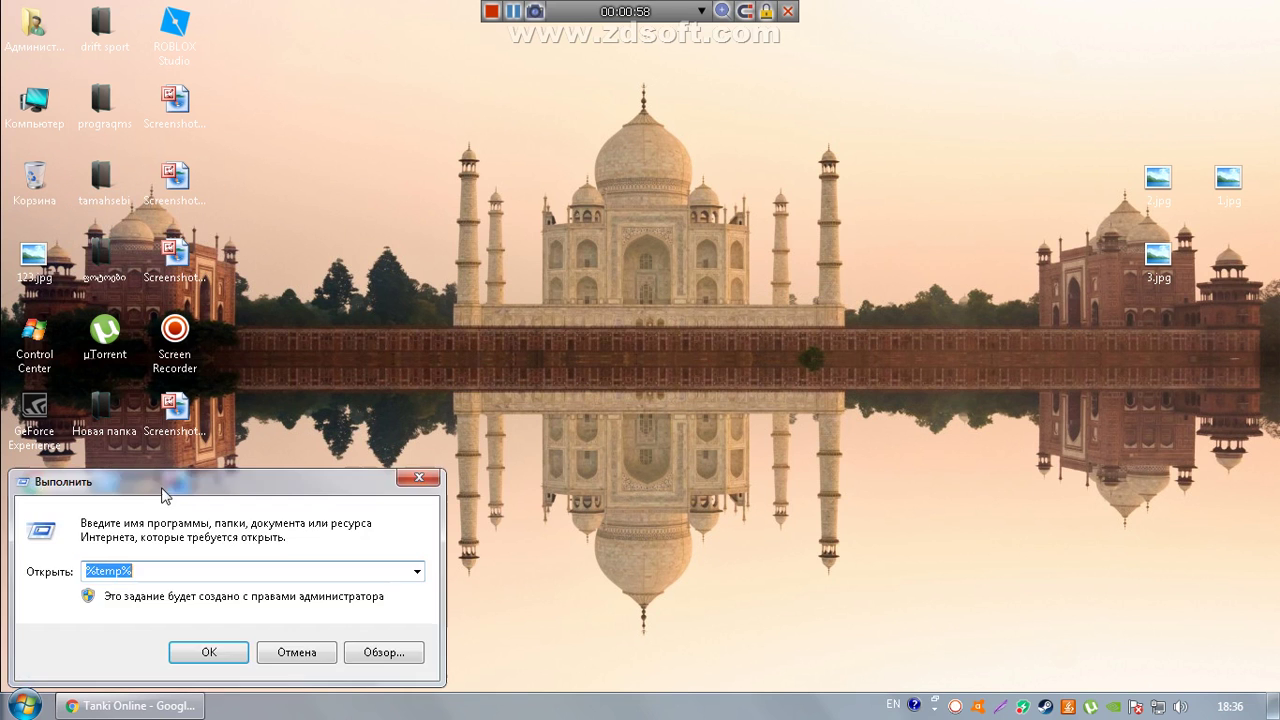
pyautogui.press('BackSpace')
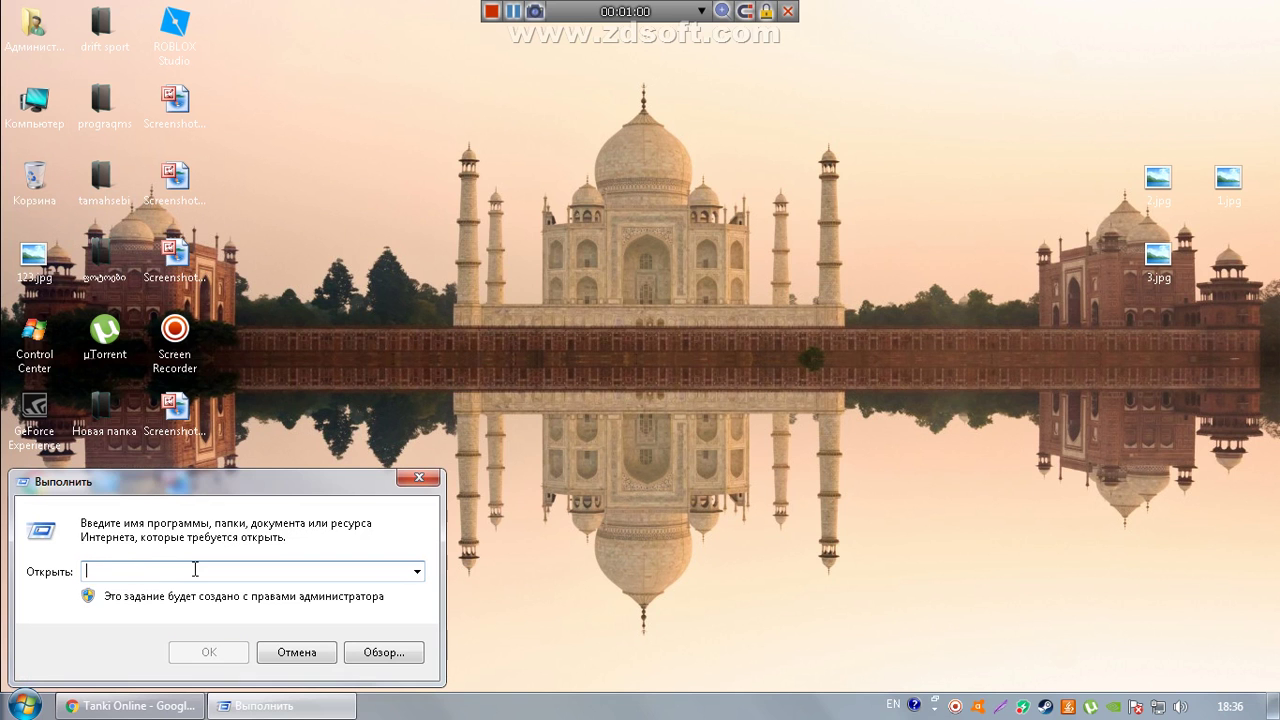
pyautogui.write('p')
pyautogui.press('Down')
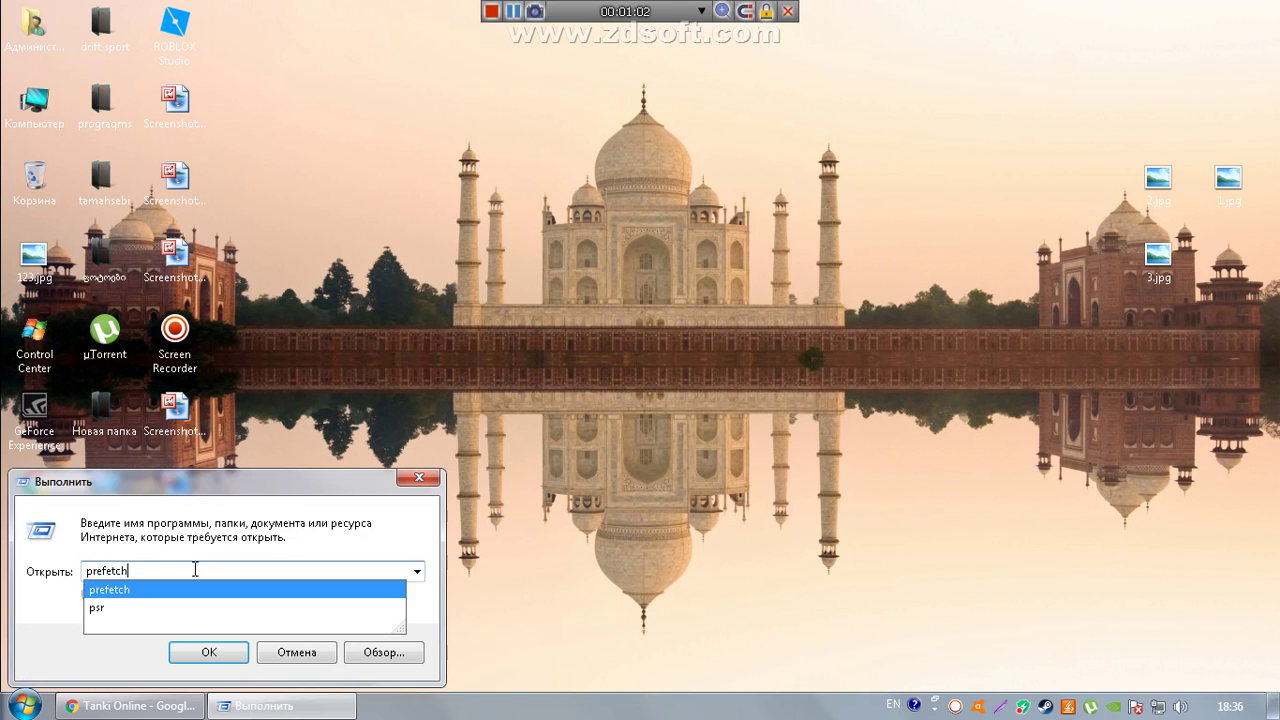
pyautogui.press('Return')
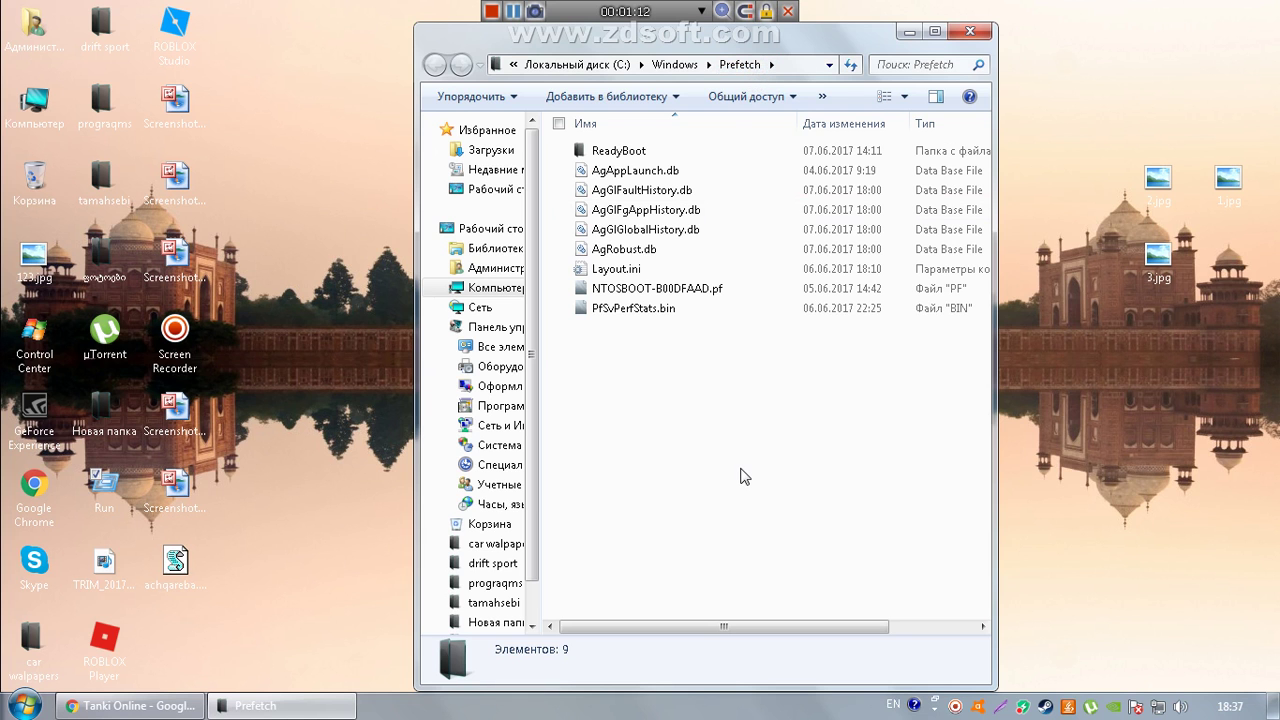
pyautogui.hotkey('ctrl', 'a')
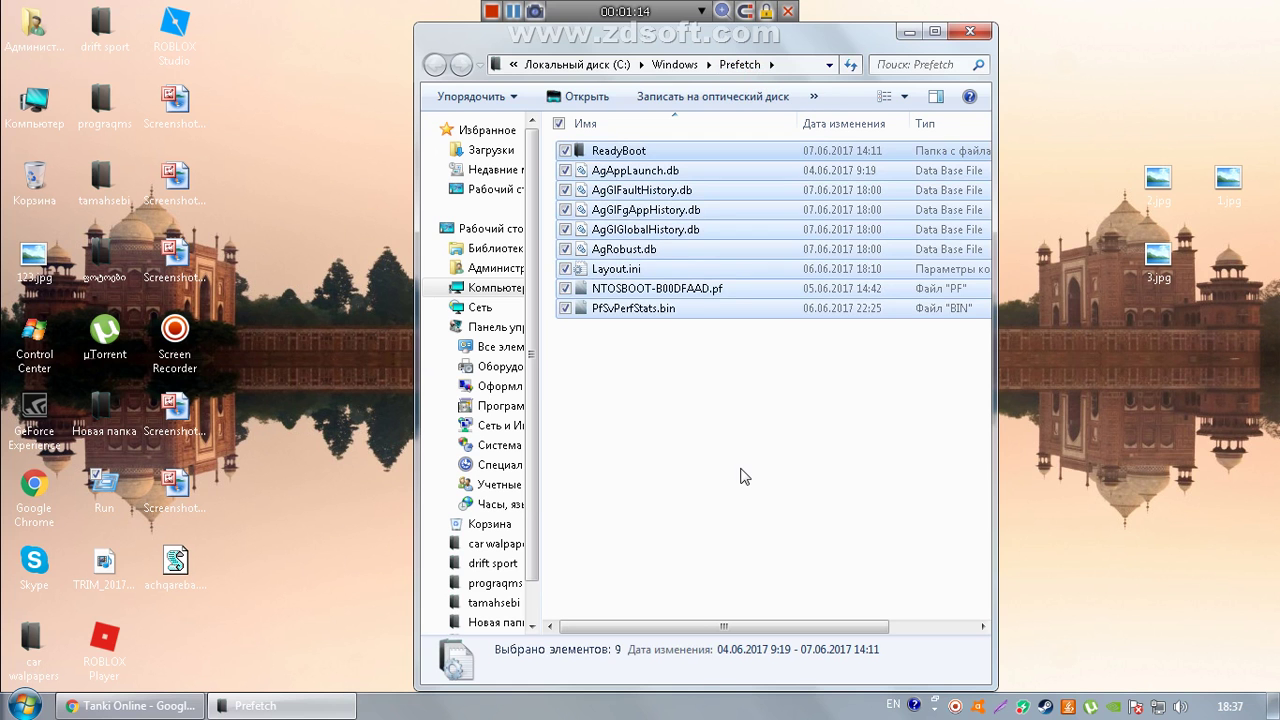
pyautogui.press('Delete')
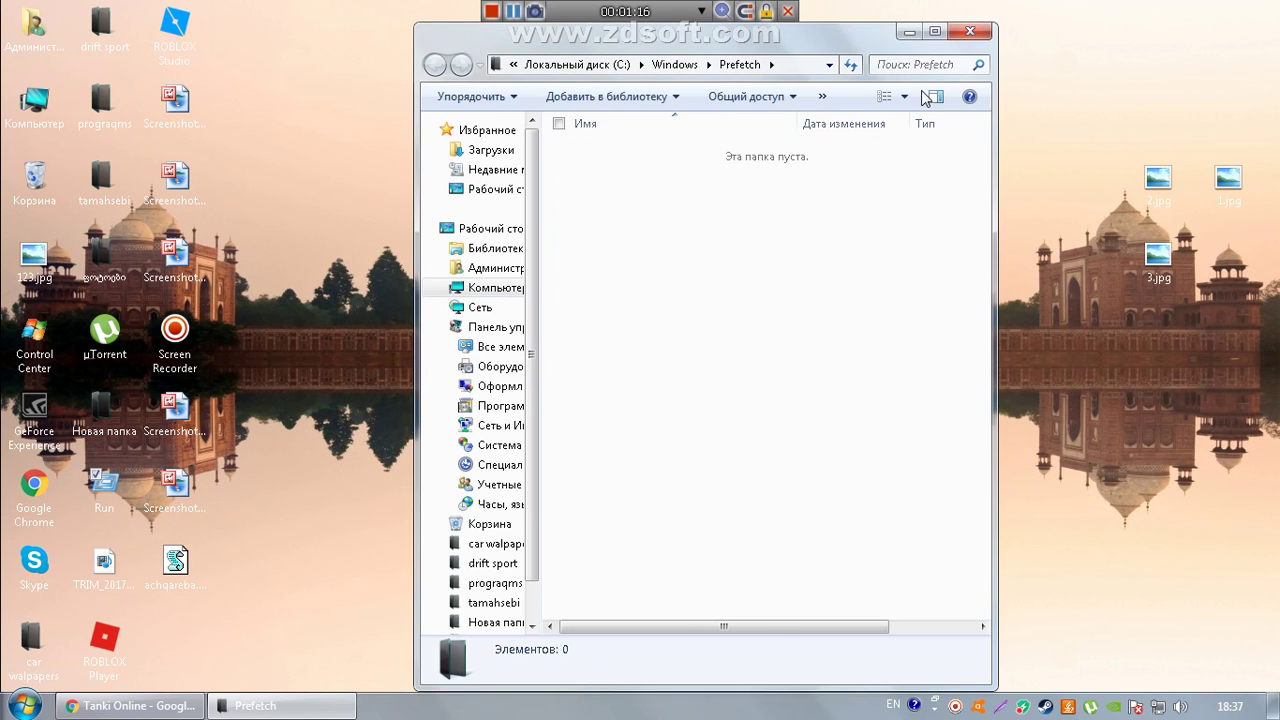
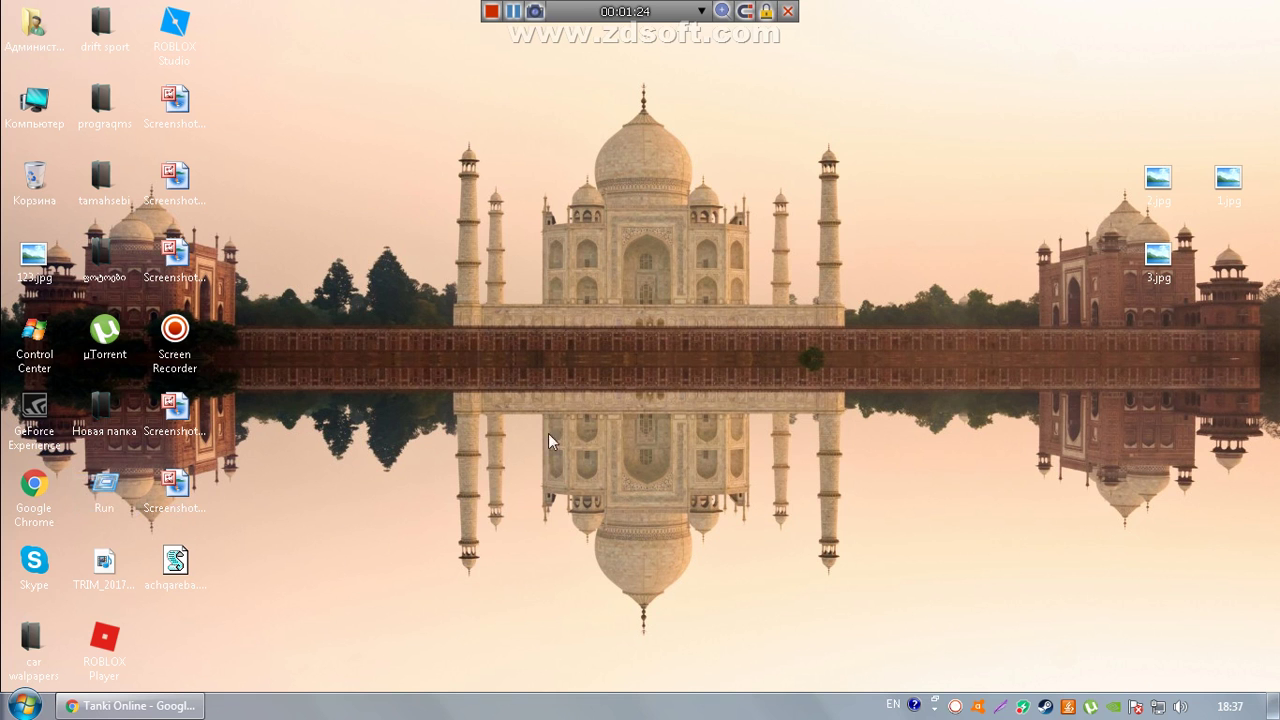
# - Open a blank Notepad document in a widened window and enter the line mystring=(80000000)
pyautogui.click(24, 705)
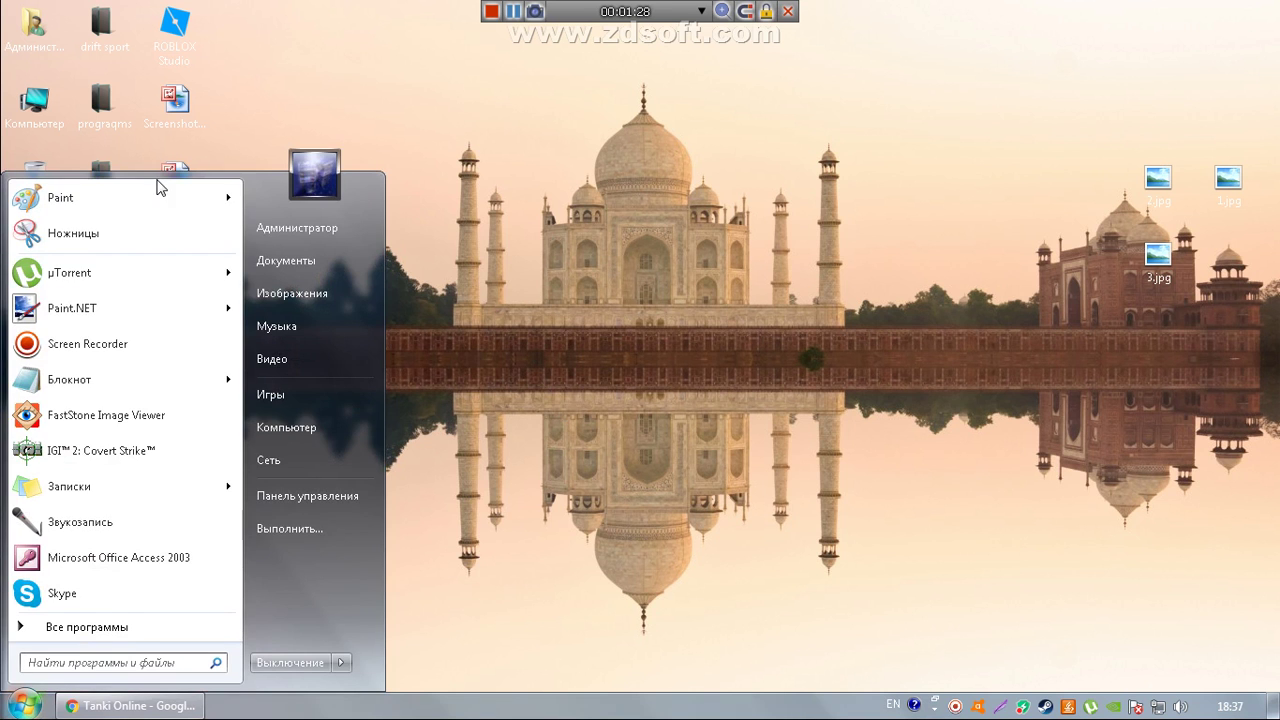
pyautogui.click(130, 386)
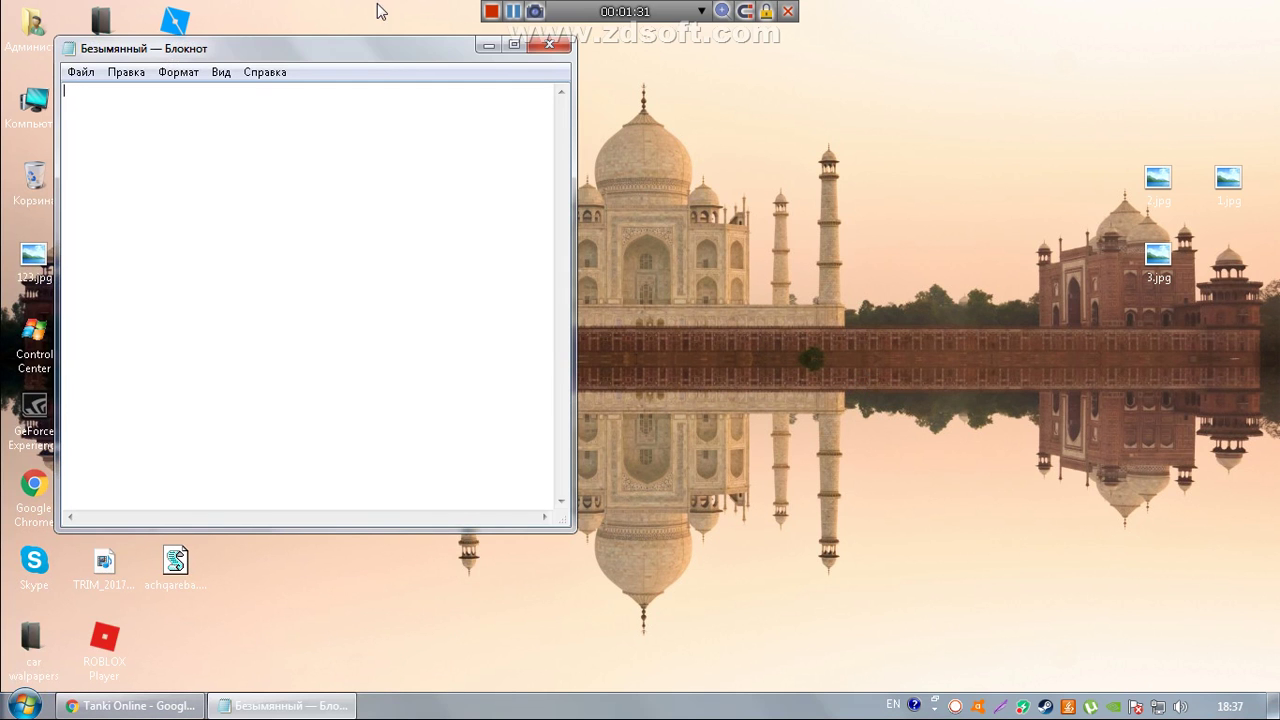
pyautogui.moveTo(318, 52); pyautogui.dragTo(654, 130)
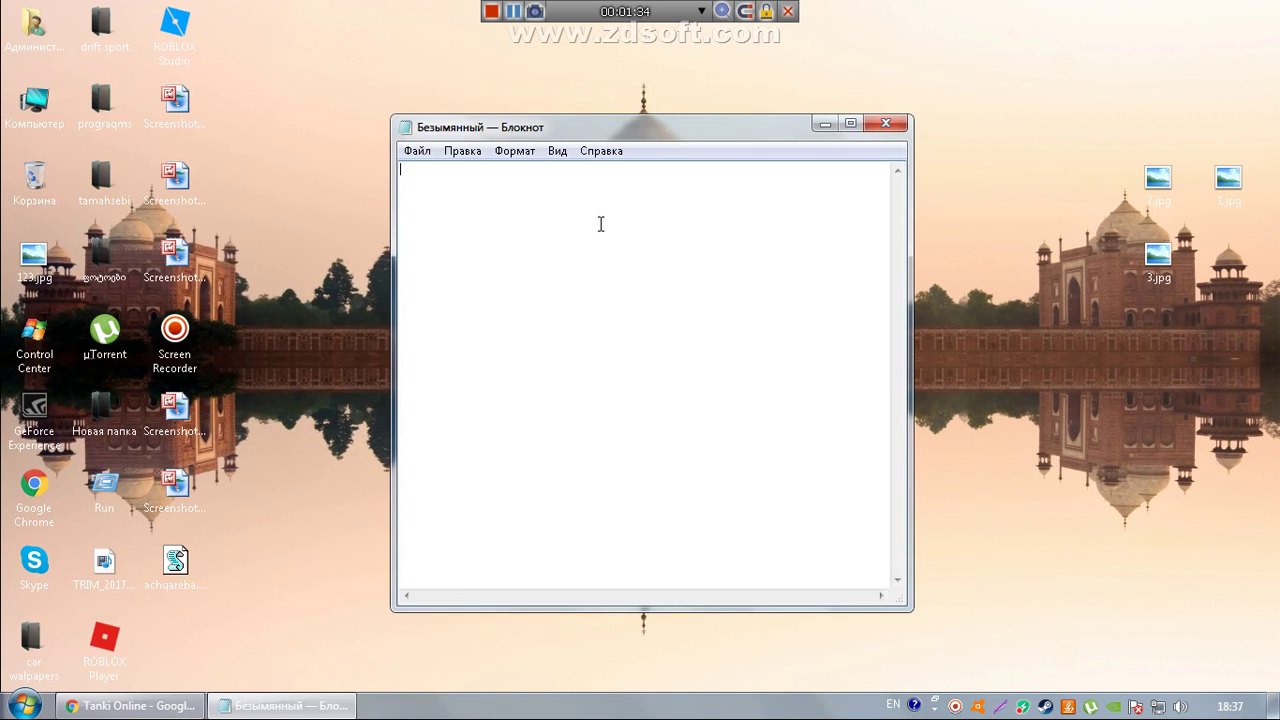
pyautogui.moveTo(908, 288); pyautogui.dragTo(1024, 280)
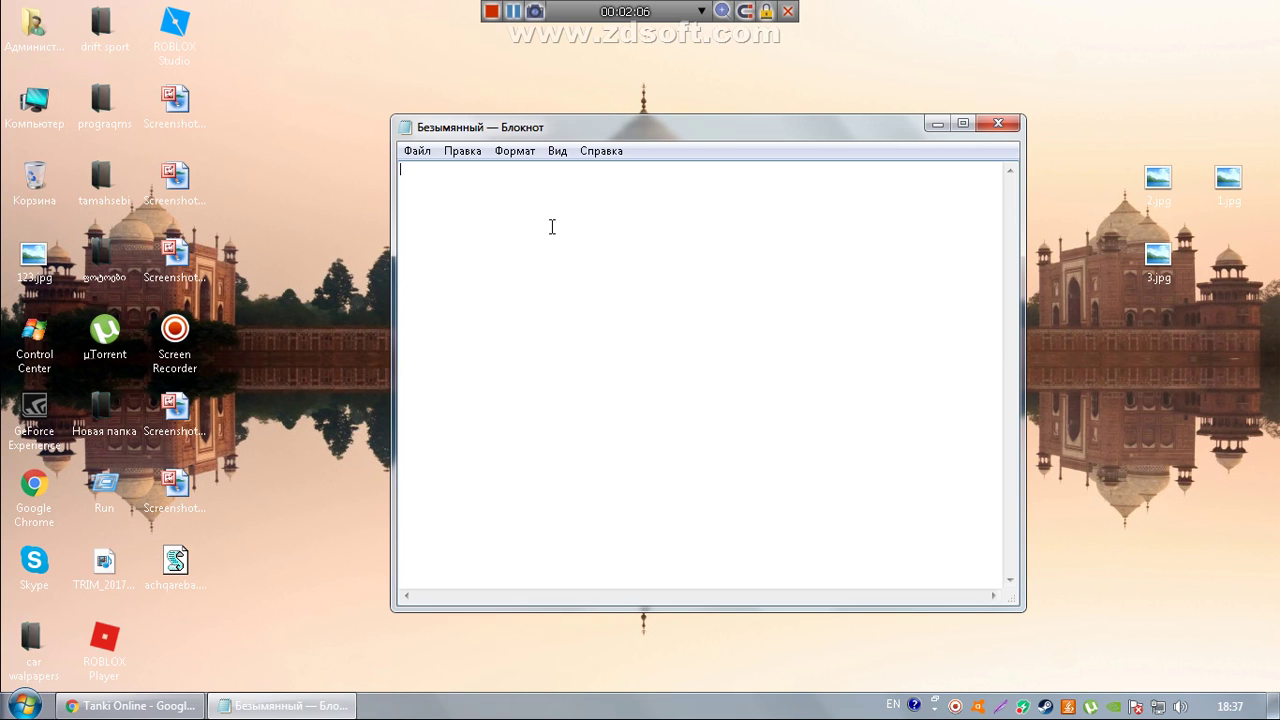
pyautogui.write('mystring=(80000000')
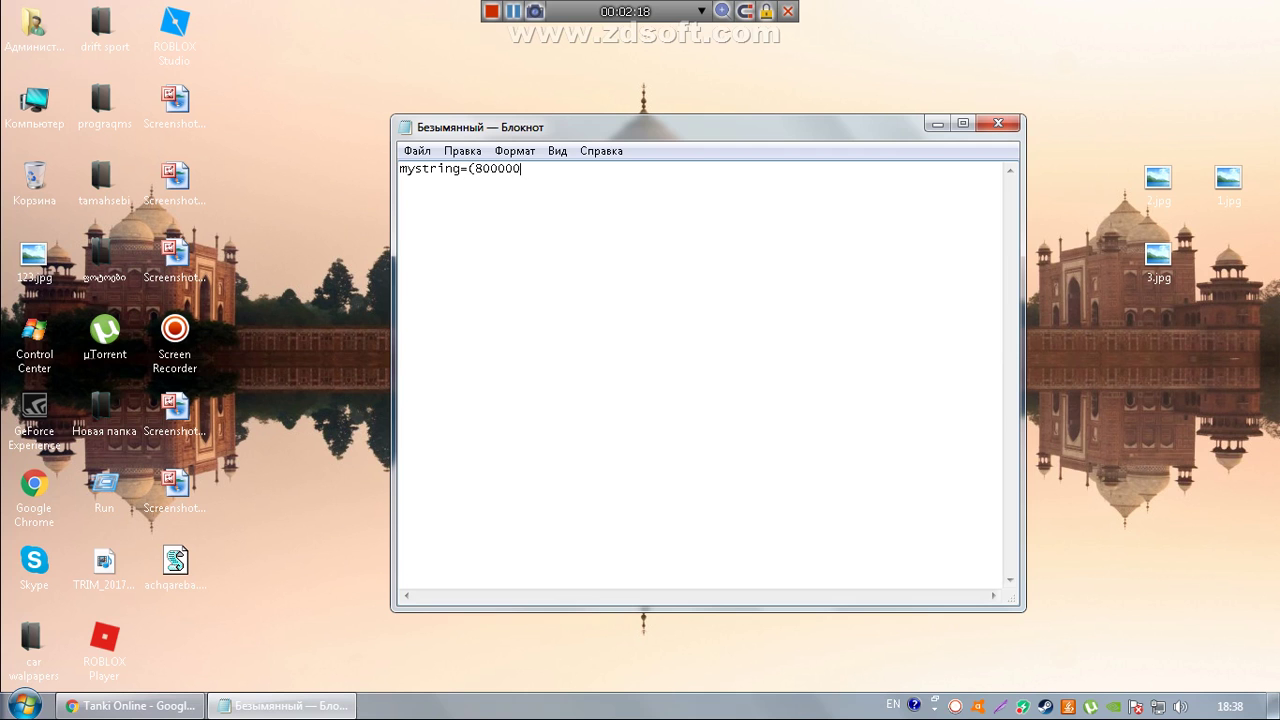
pyautogui.write(')')
# - Save the Notepad document to the desktop as achqareba.vbe, replacing the existing file, and close Notepad
pyautogui.click(997, 125)
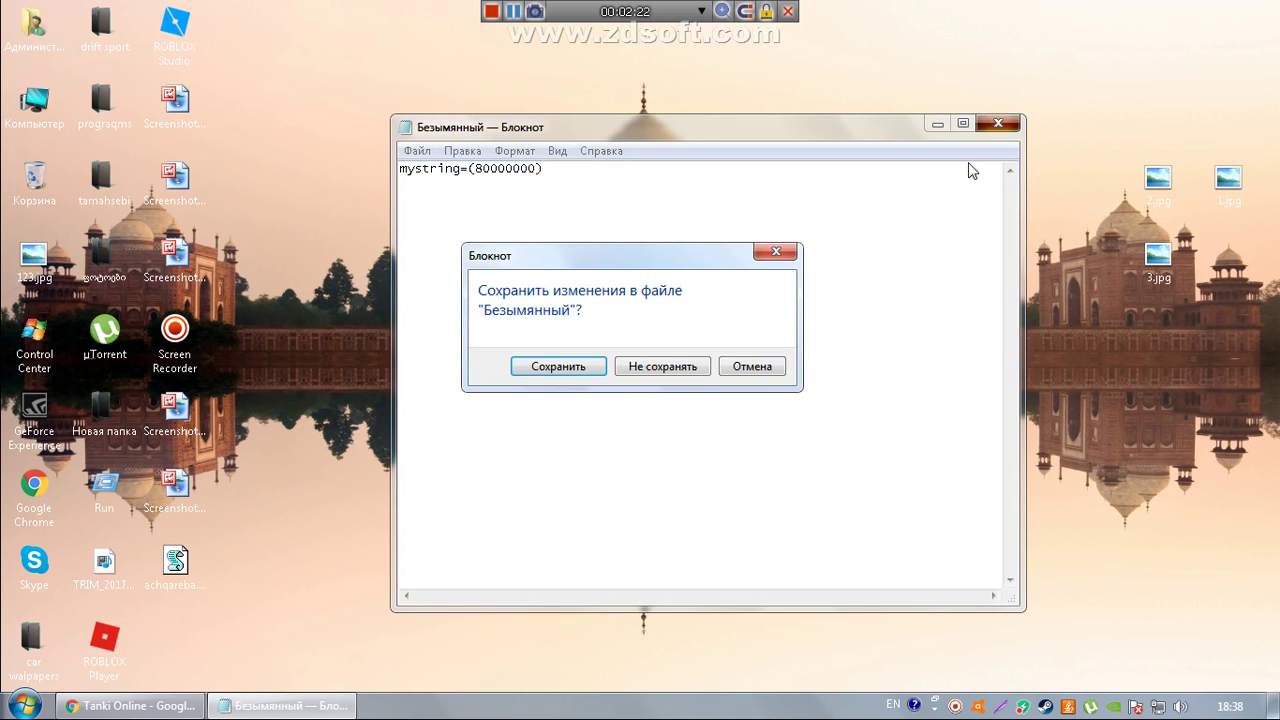
pyautogui.click(562, 372)
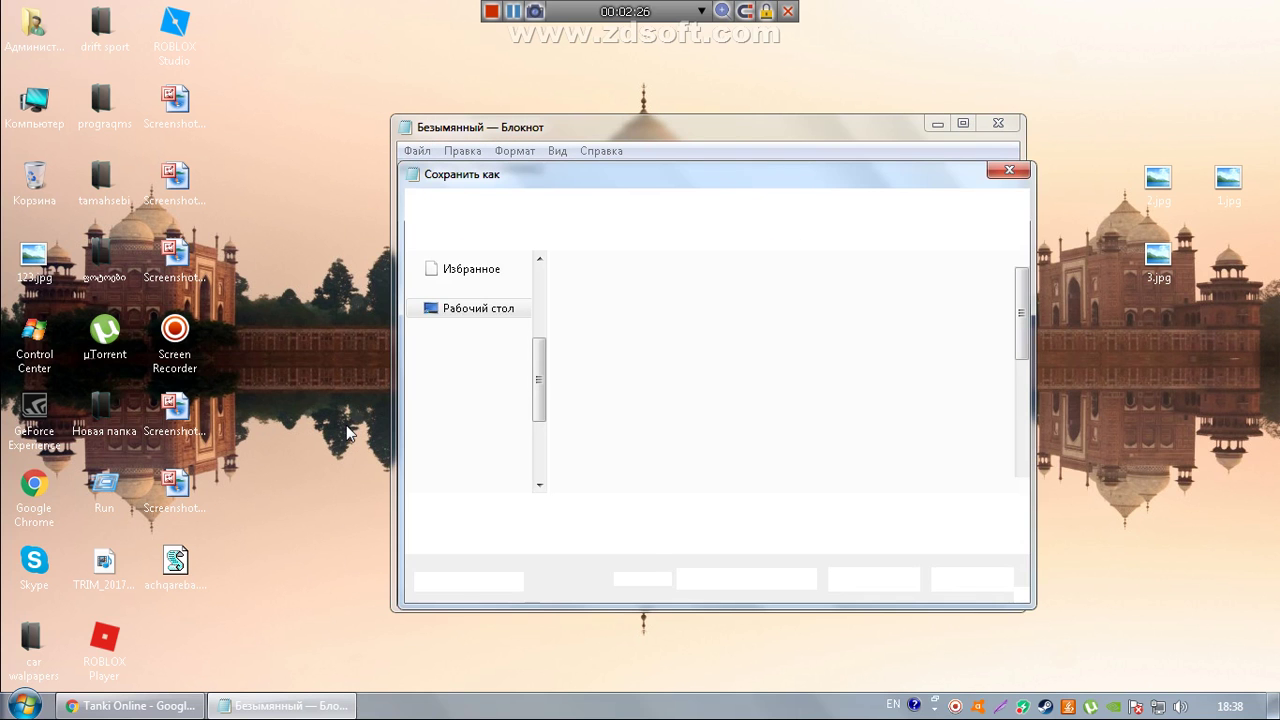
pyautogui.scroll(-2, 422, 432)
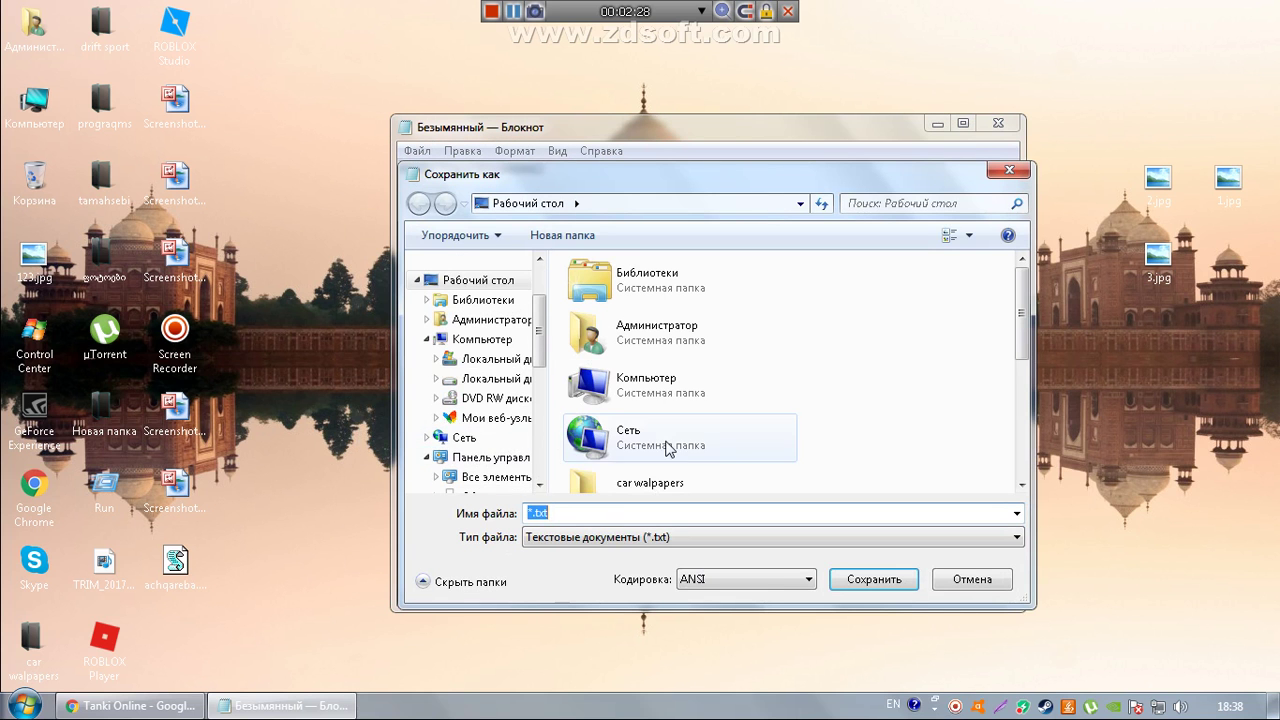
pyautogui.scroll(-5, 1020, 330)
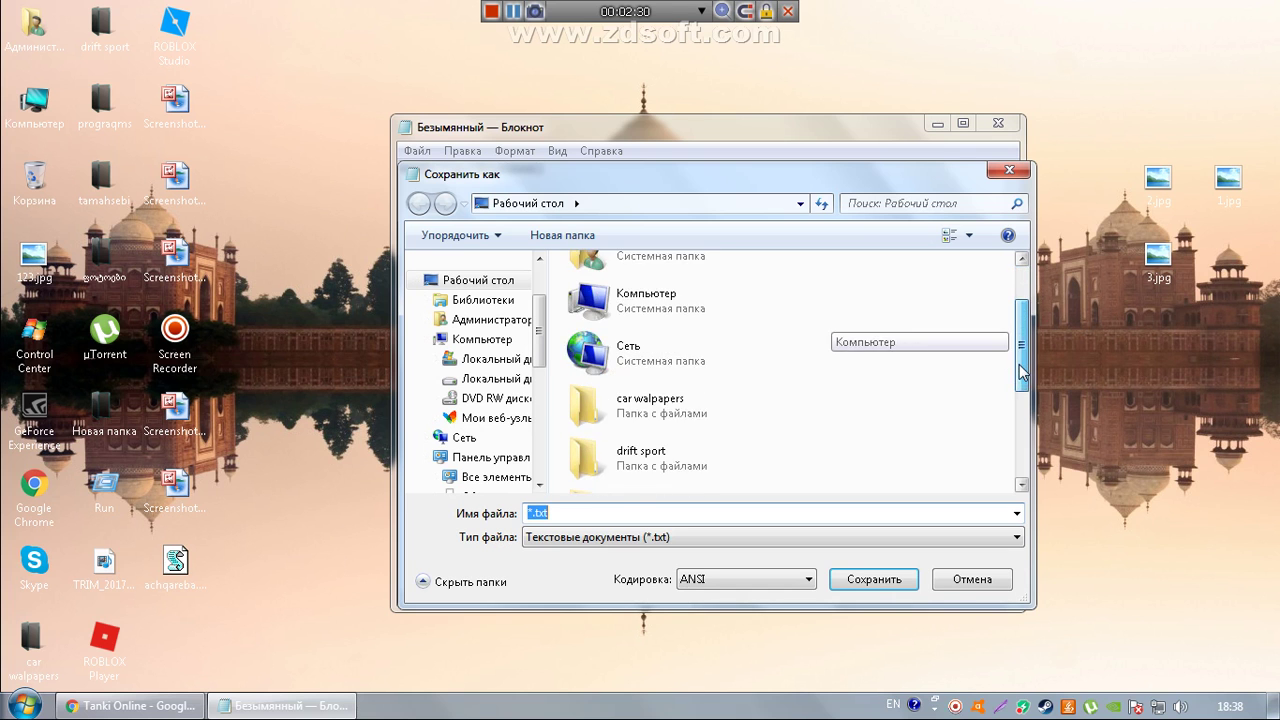
pyautogui.click(619, 514)
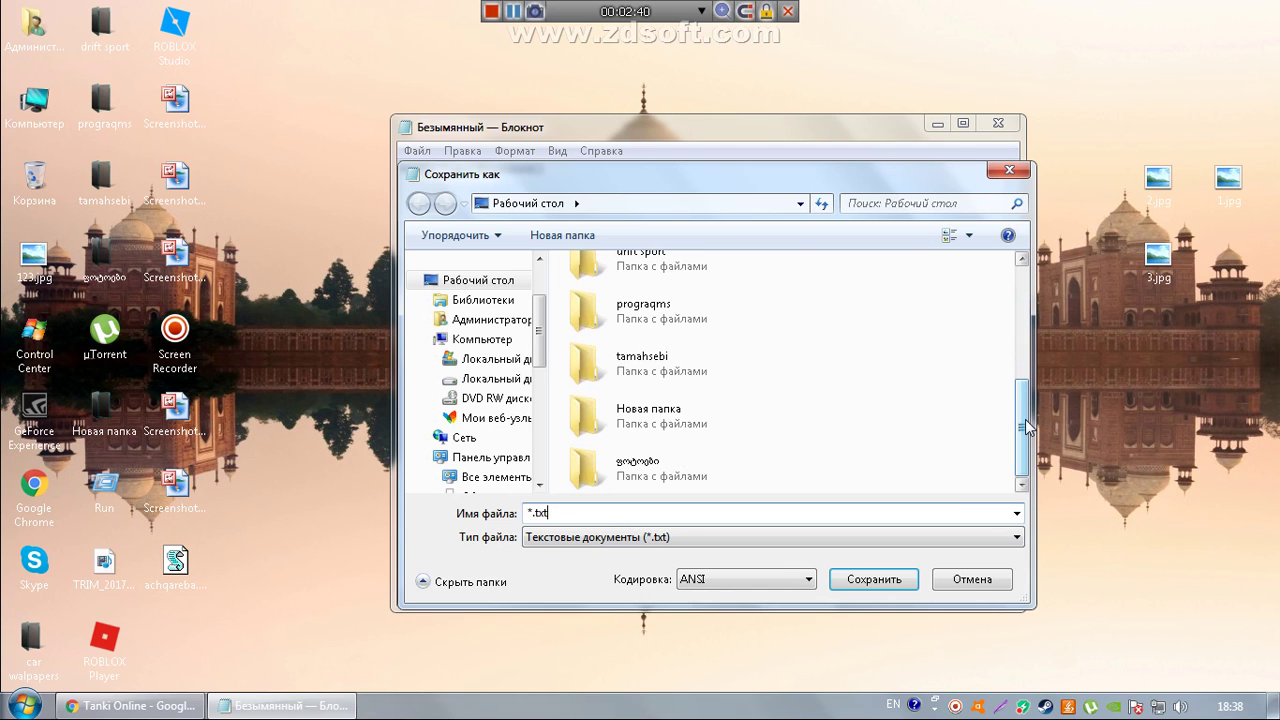
pyautogui.hotkey('ctrl', 'a')
pyautogui.press('BackSpace')
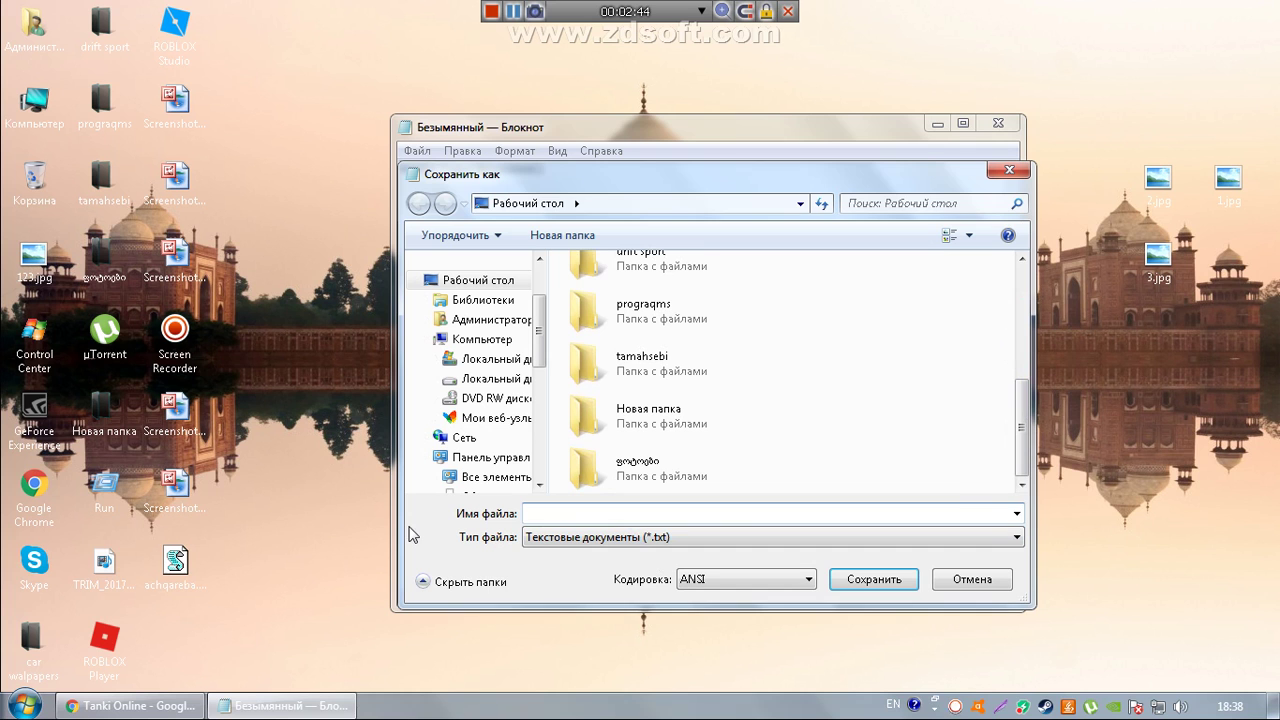
pyautogui.moveTo(246, 606); pyautogui.dragTo(168, 562)
pyautogui.click(283, 546)
pyautogui.click(573, 512)
pyautogui.write('achqareba')
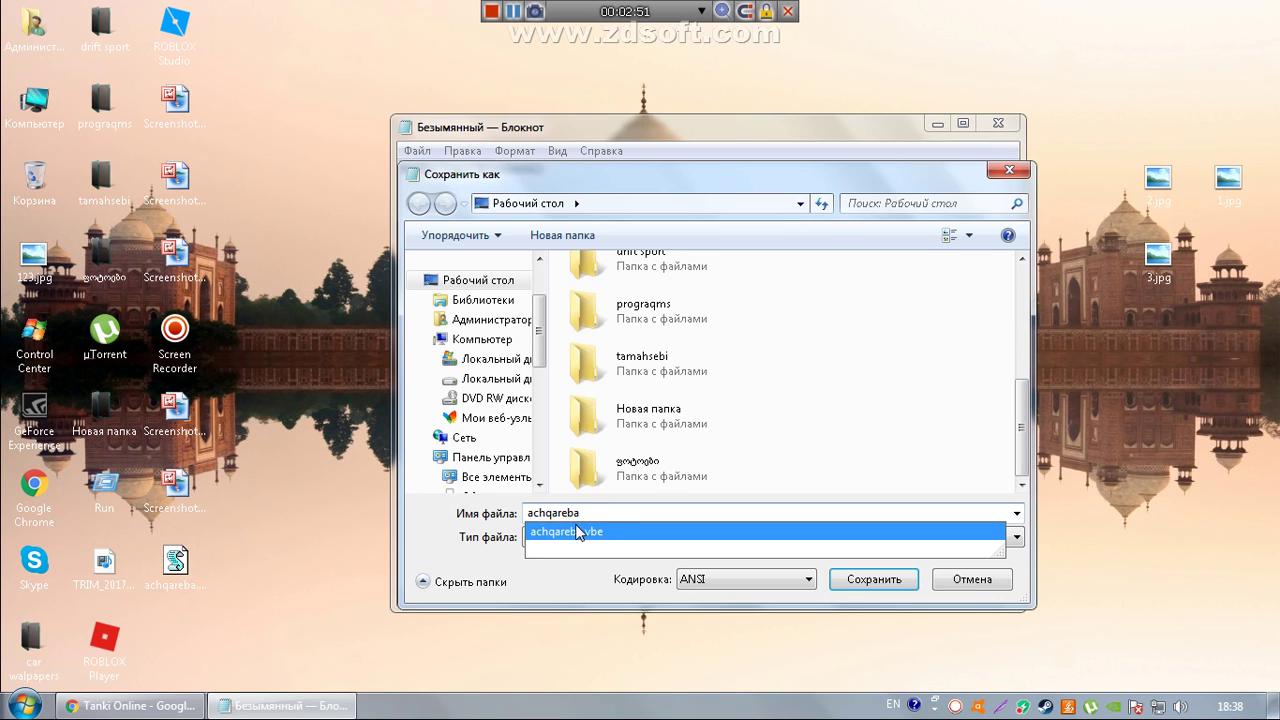
pyautogui.click(578, 531)
pyautogui.click(642, 512)
pyautogui.click(868, 584)
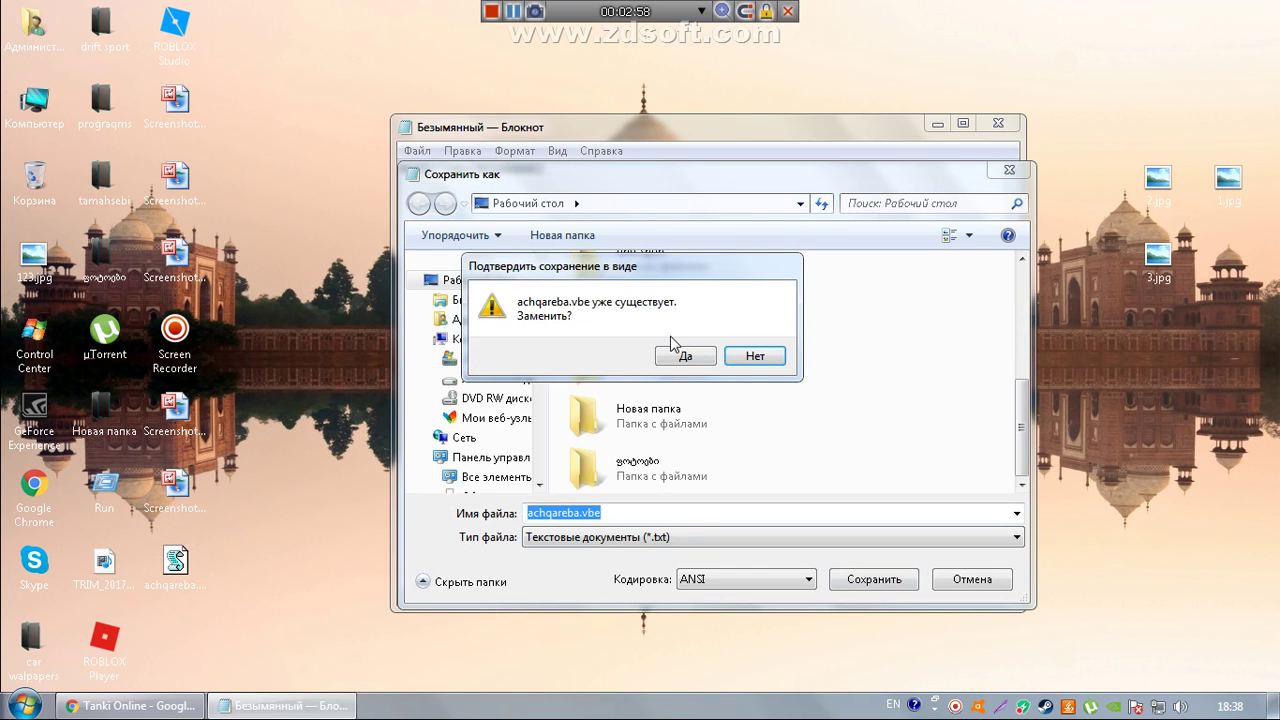
pyautogui.click(682, 356)
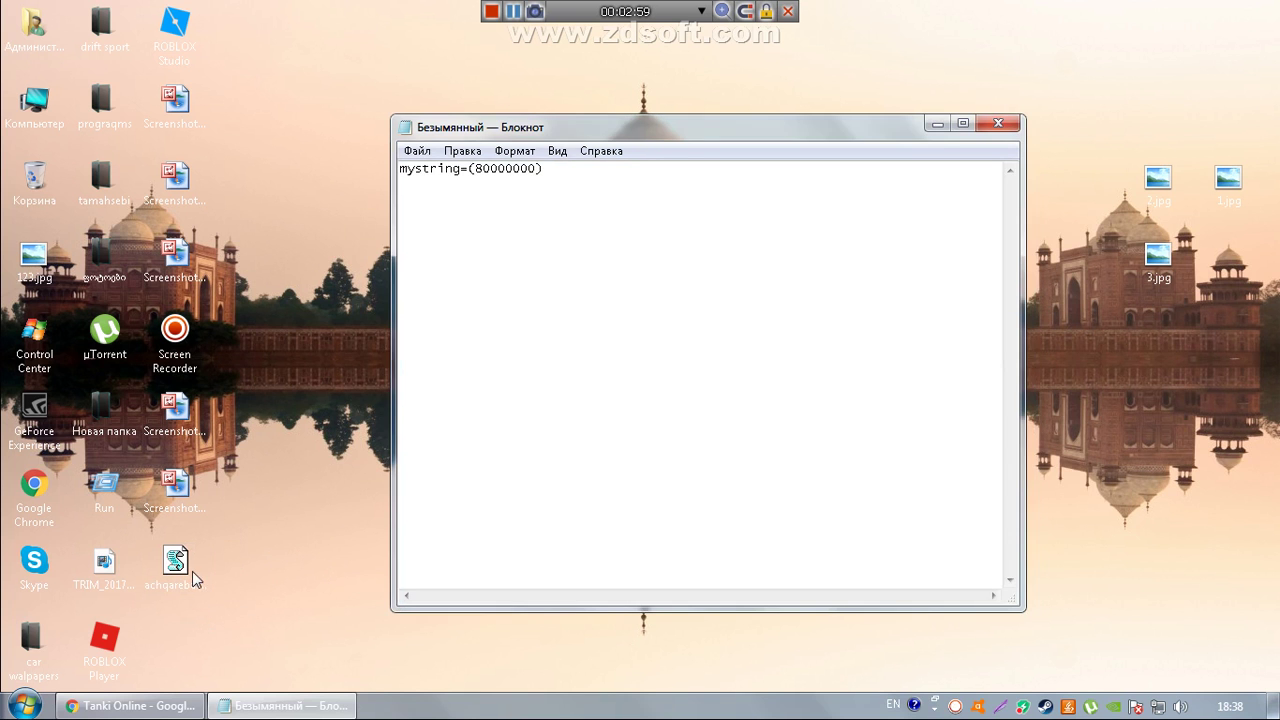
pyautogui.hotkey('alt', 'F4')
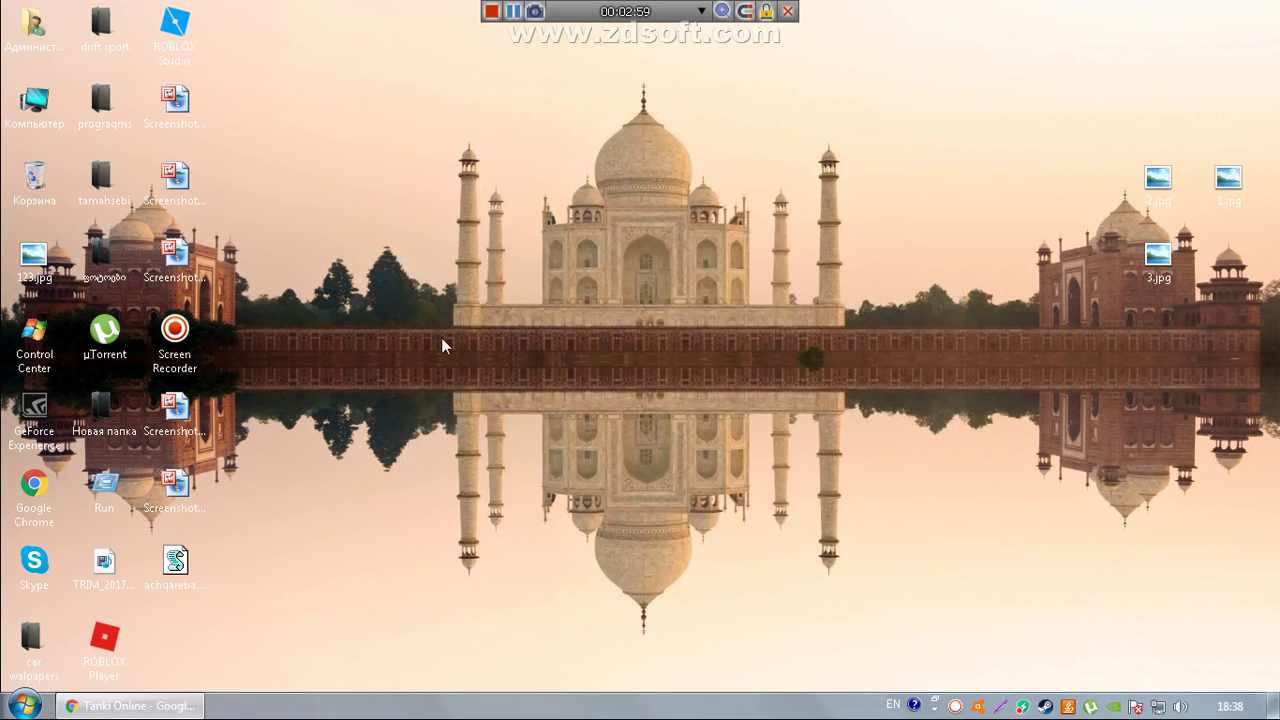
# - Run the achqareba.vbe script from the desktop and deselect its icon
pyautogui.click(182, 565)
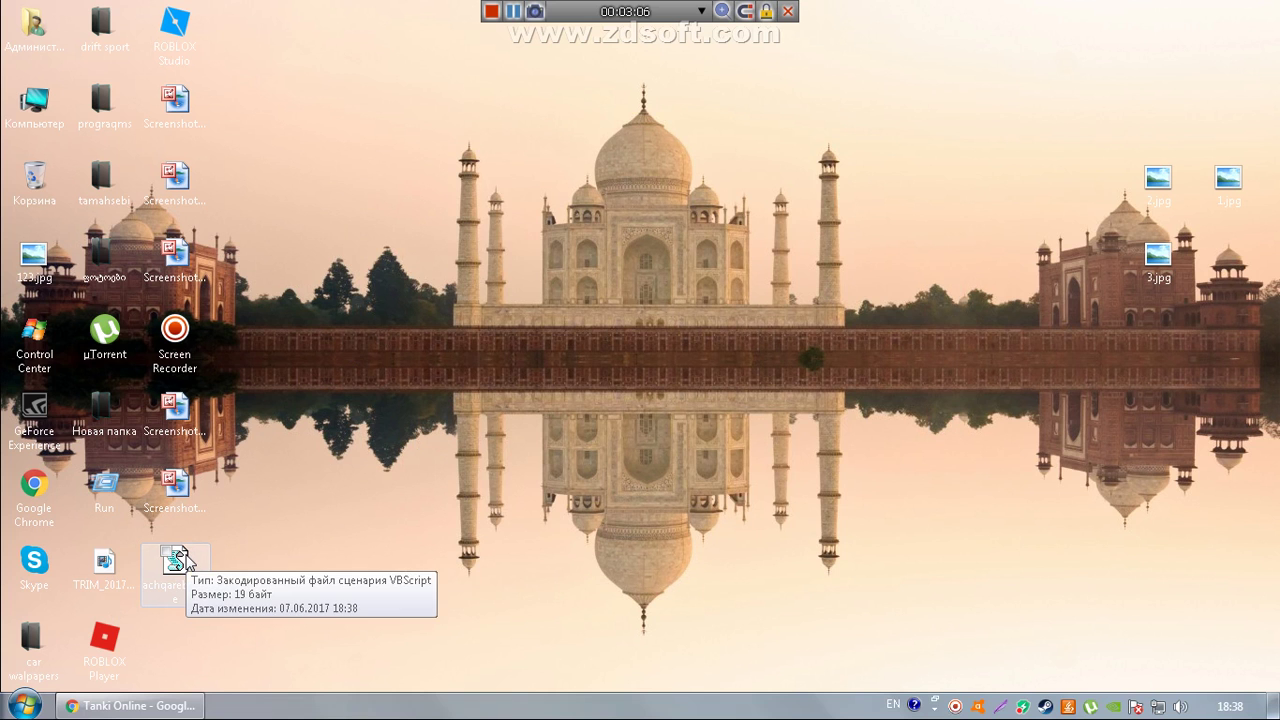
pyautogui.click(333, 462)
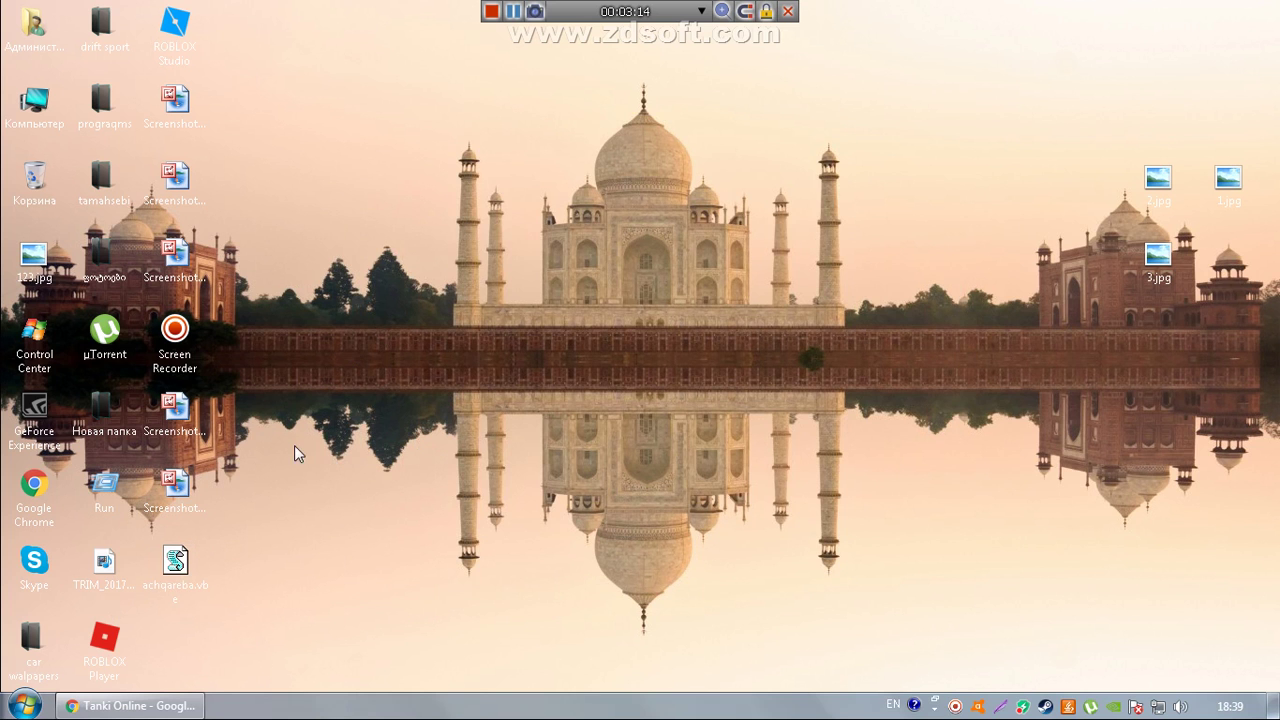
pyautogui.click(176, 562)
pyautogui.doubleClick(176, 562)
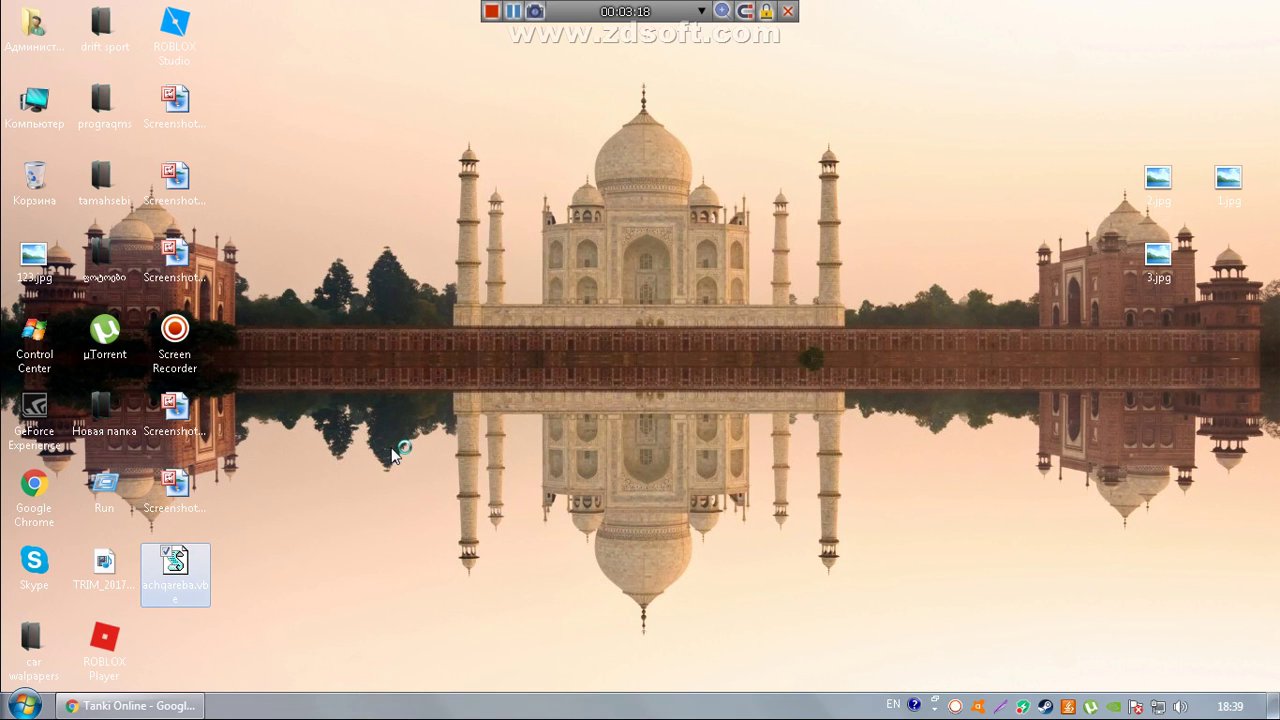
pyautogui.click(417, 357)
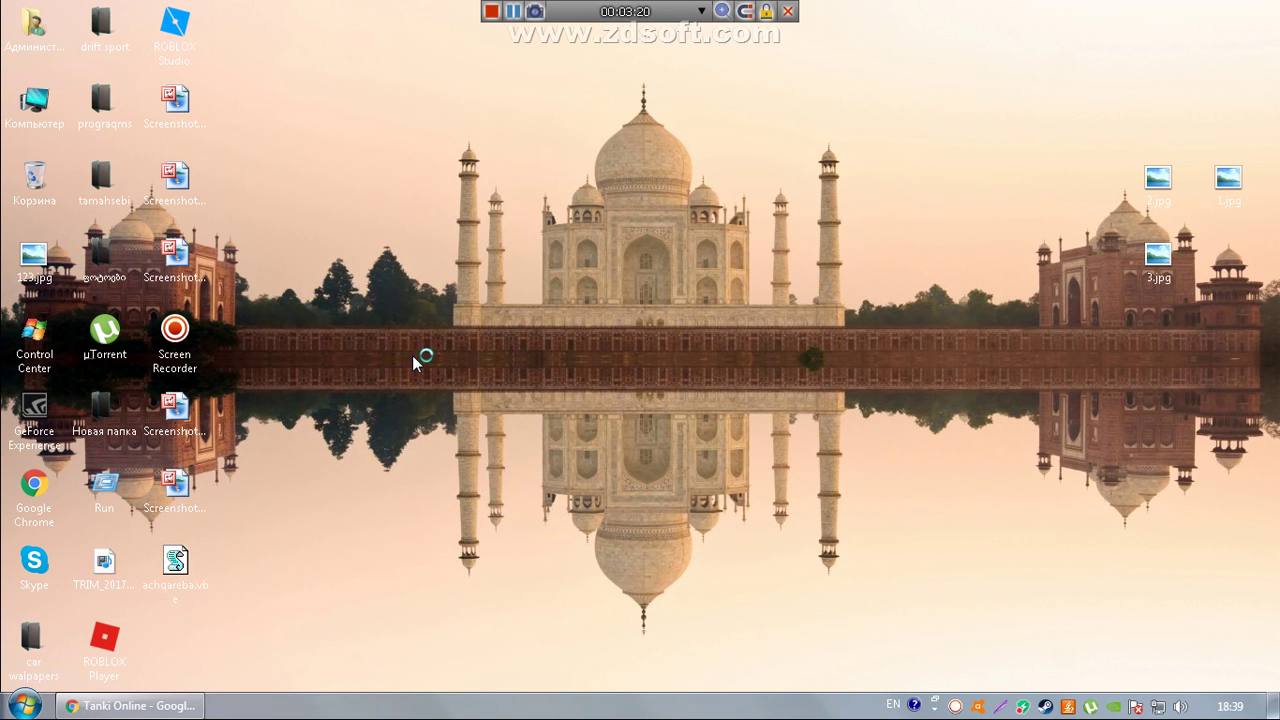